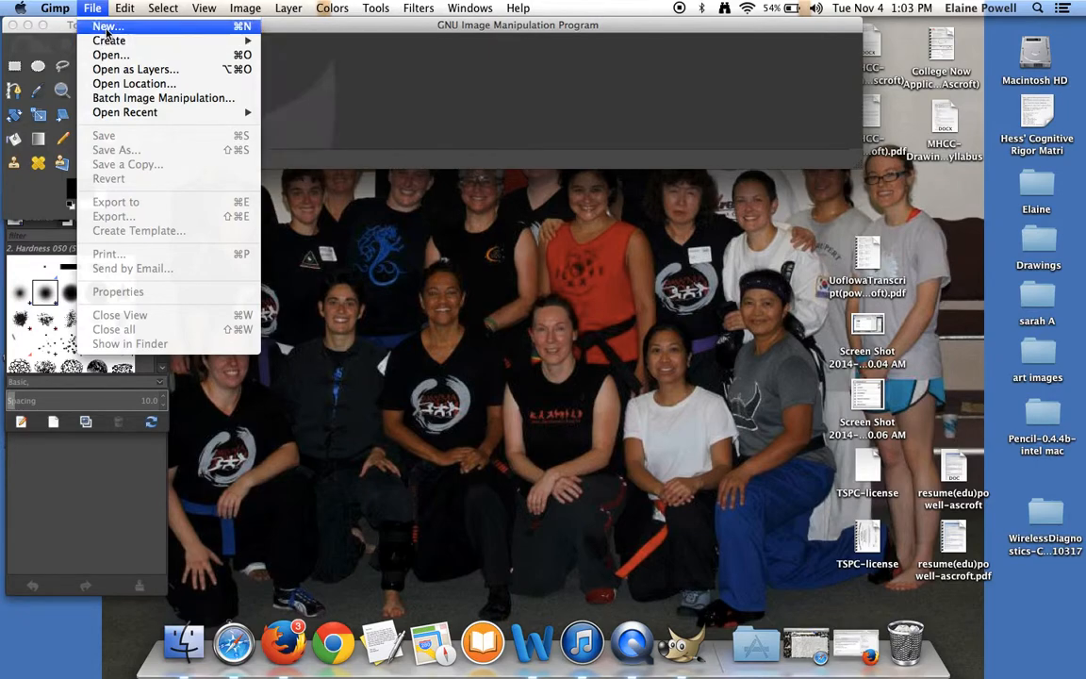
# Step: Create a new blank 640 × 400 px image and reposition its window to show the whole canvas
pyautogui.click(106, 28)
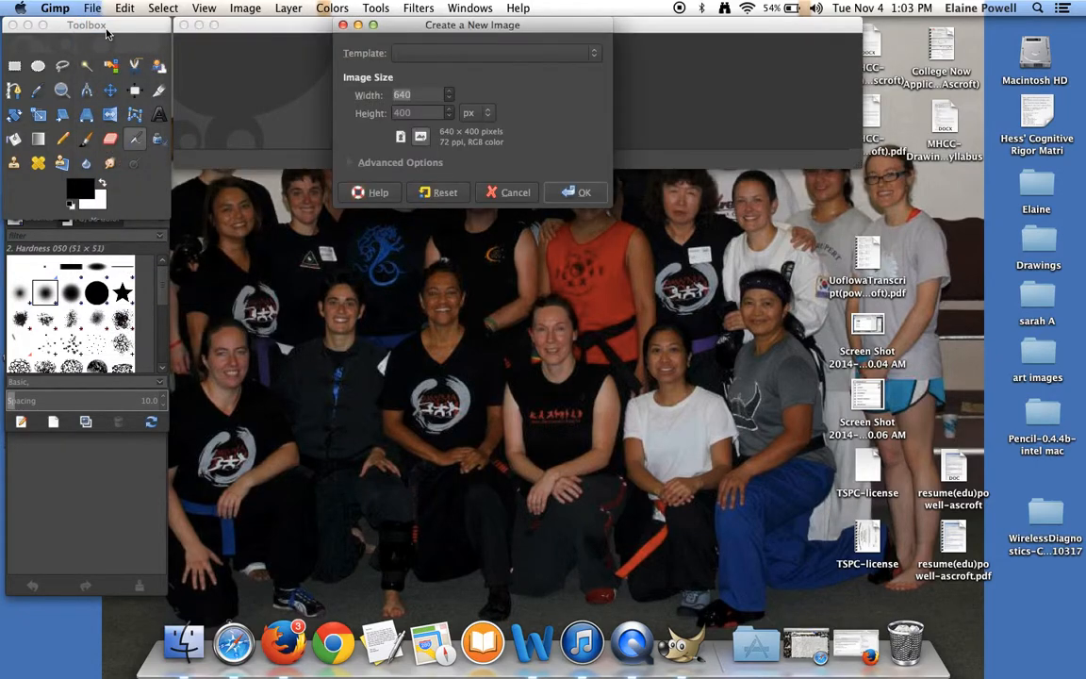
pyautogui.click(583, 195)
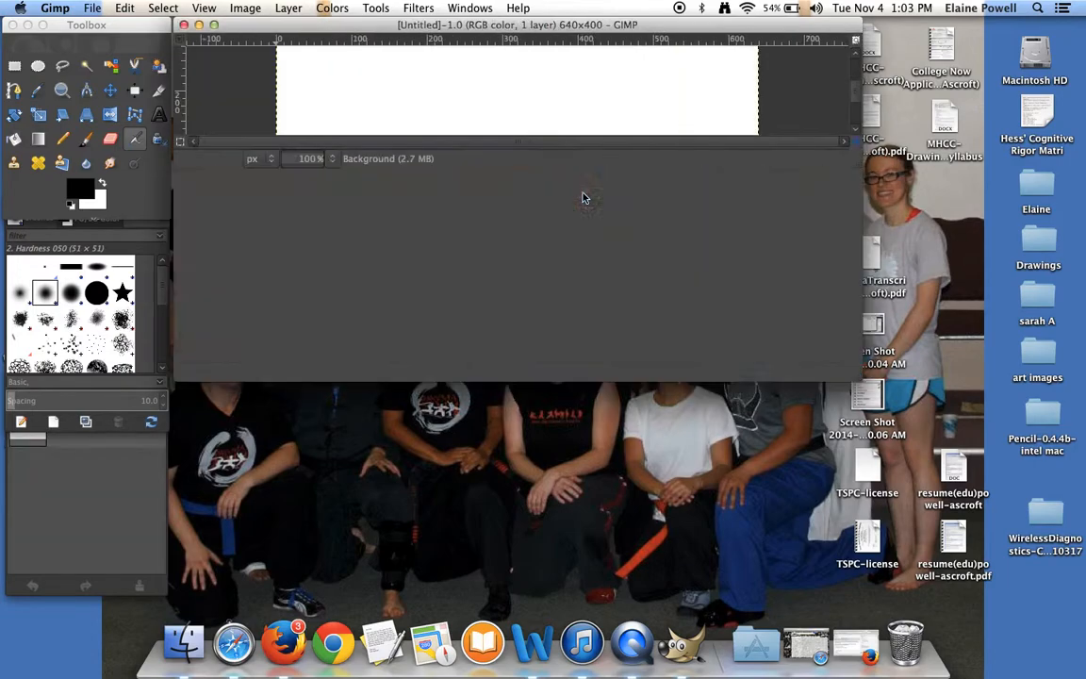
pyautogui.moveTo(462, 25); pyautogui.dragTo(462, 64)
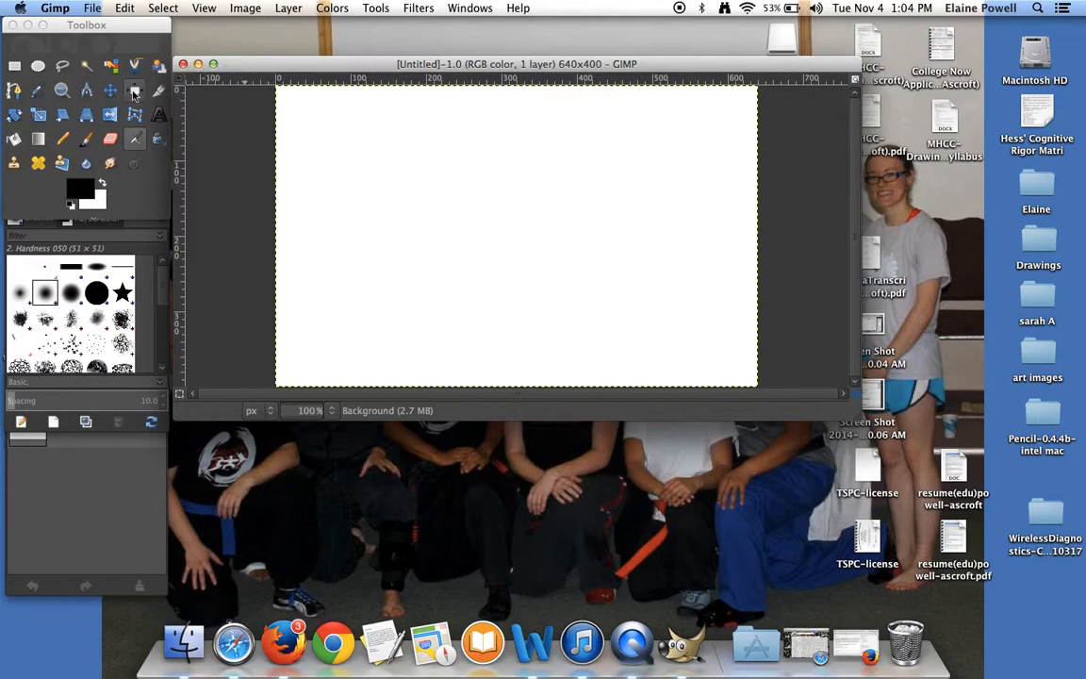
# Step: Paint a dense black scribble on the left half of the canvas with the Paintbrush
pyautogui.click(88, 142)
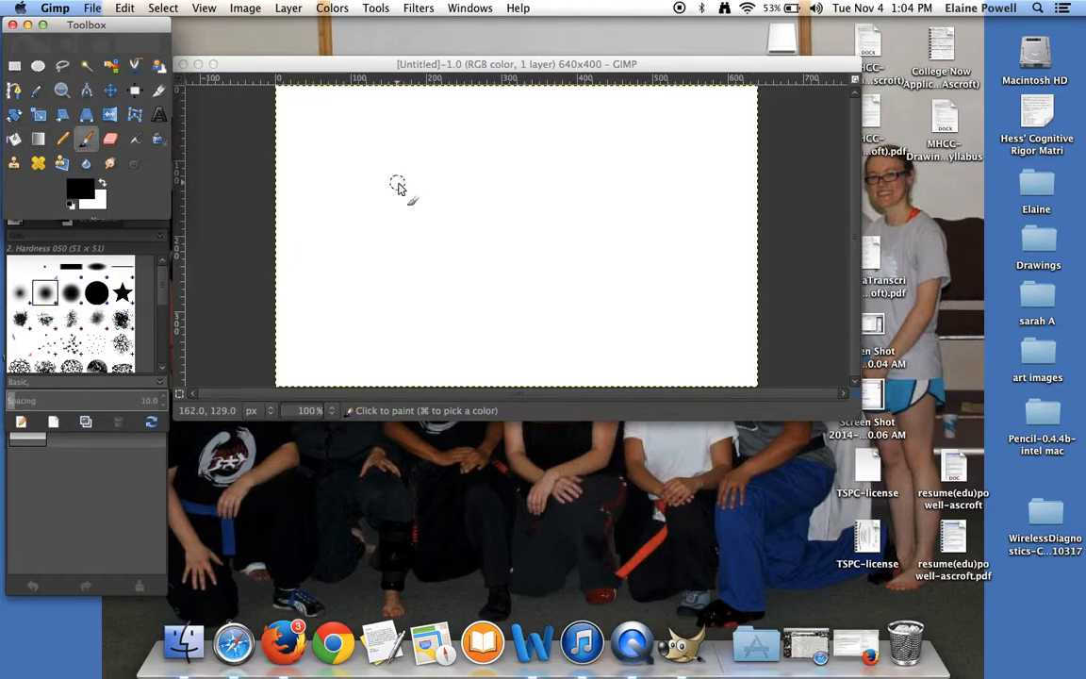
pyautogui.moveTo(398, 181)
pyautogui.mouseDown()
pyautogui.moveTo(494, 252)
pyautogui.moveTo(482, 172)
pyautogui.mouseUp()
pyautogui.moveTo(524, 236)
pyautogui.mouseDown()
pyautogui.moveTo(492, 220)
pyautogui.moveTo(478, 252)
pyautogui.moveTo(444, 271)
pyautogui.moveTo(417, 251)
pyautogui.moveTo(412, 191)
pyautogui.moveTo(435, 167)
pyautogui.moveTo(419, 274)
pyautogui.moveTo(397, 245)
pyautogui.moveTo(369, 237)
pyautogui.moveTo(344, 257)
pyautogui.mouseUp()
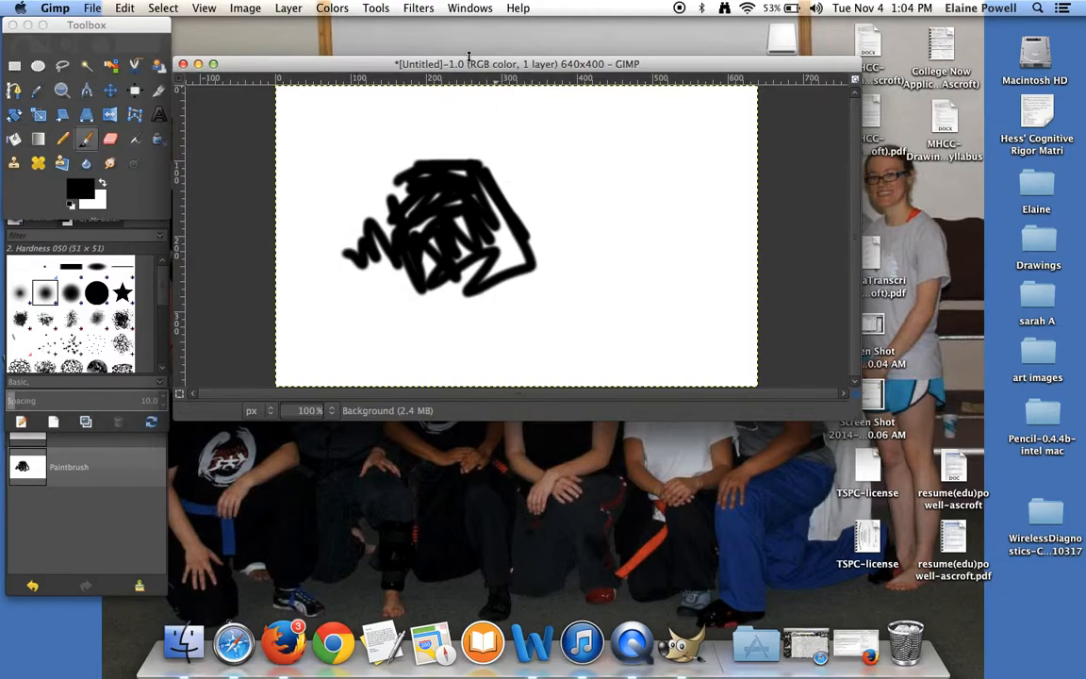
# Step: Apply the Glass Tile filter to the scribble with unlinked tile dimensions: width 20 and height 13
pyautogui.click(418, 10)
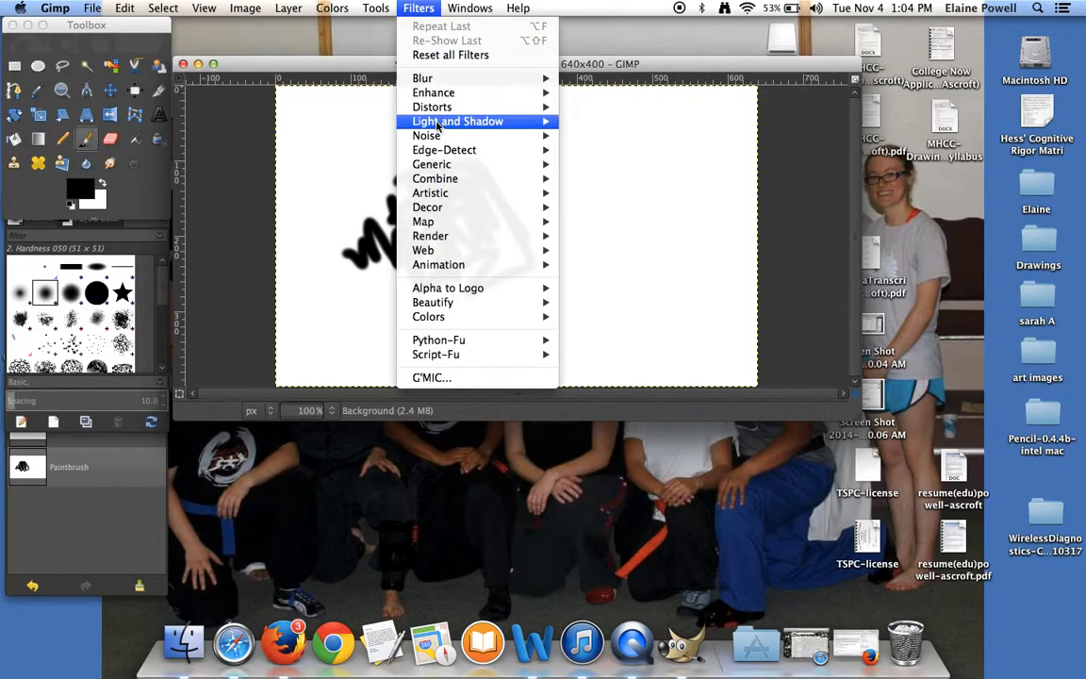
pyautogui.moveTo(455, 259)
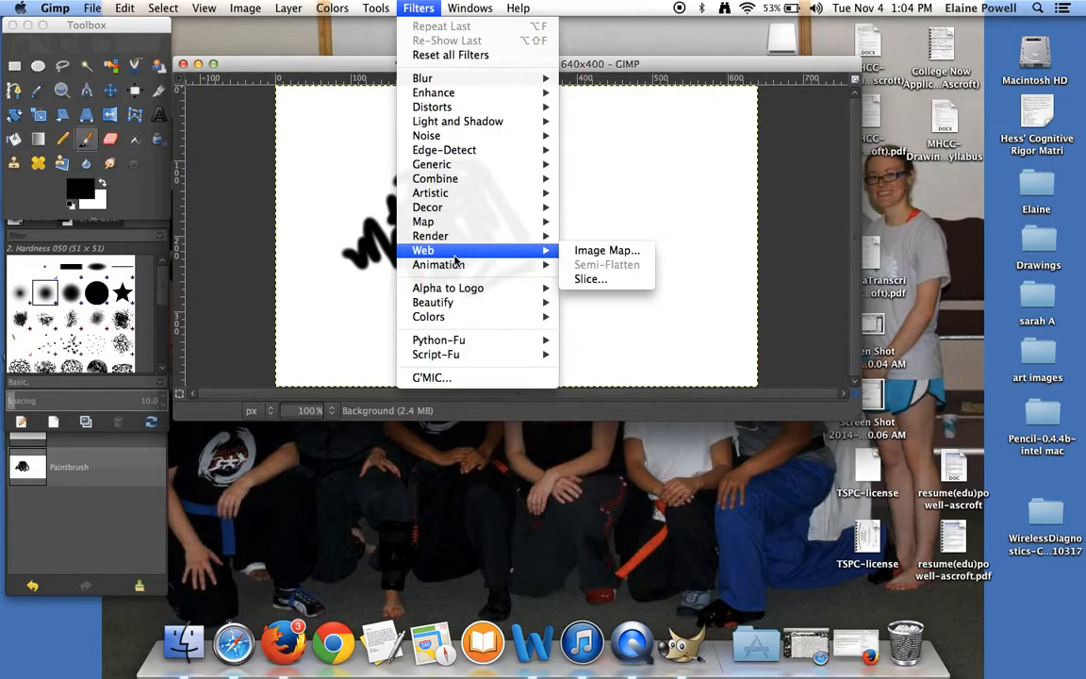
pyautogui.moveTo(483, 167)
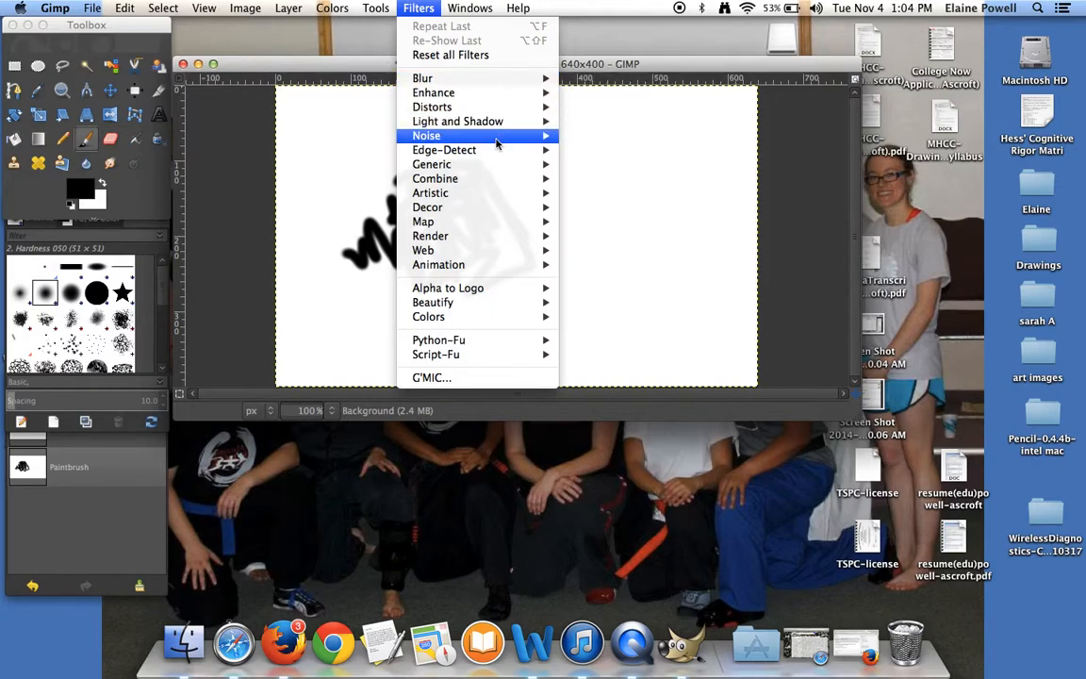
pyautogui.moveTo(496, 141)
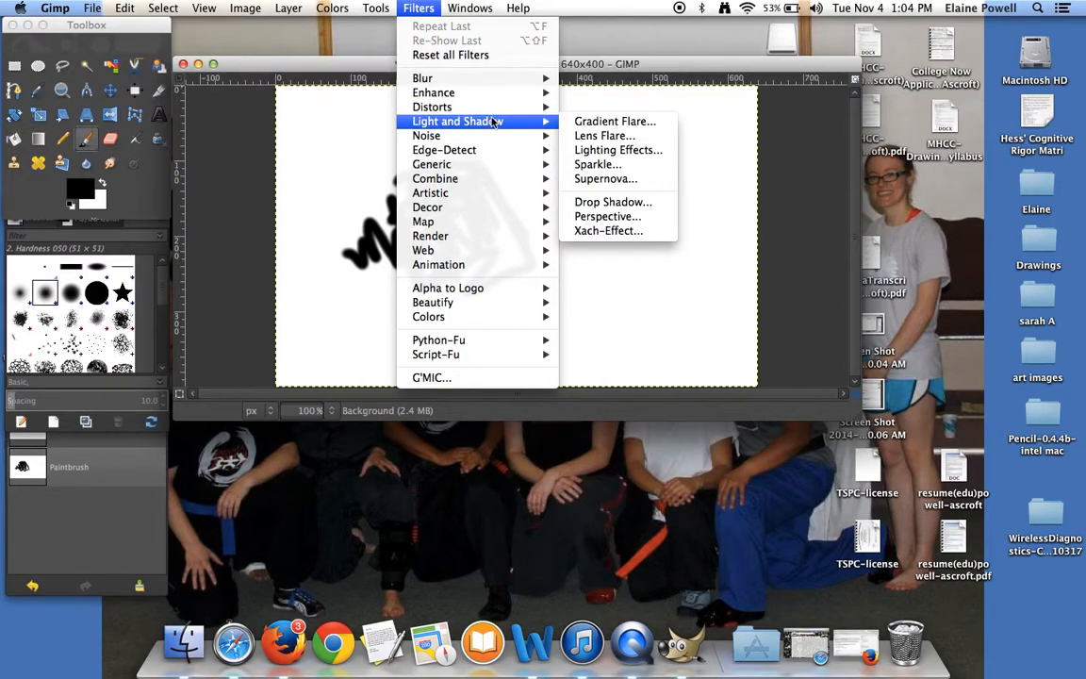
pyautogui.moveTo(483, 194)
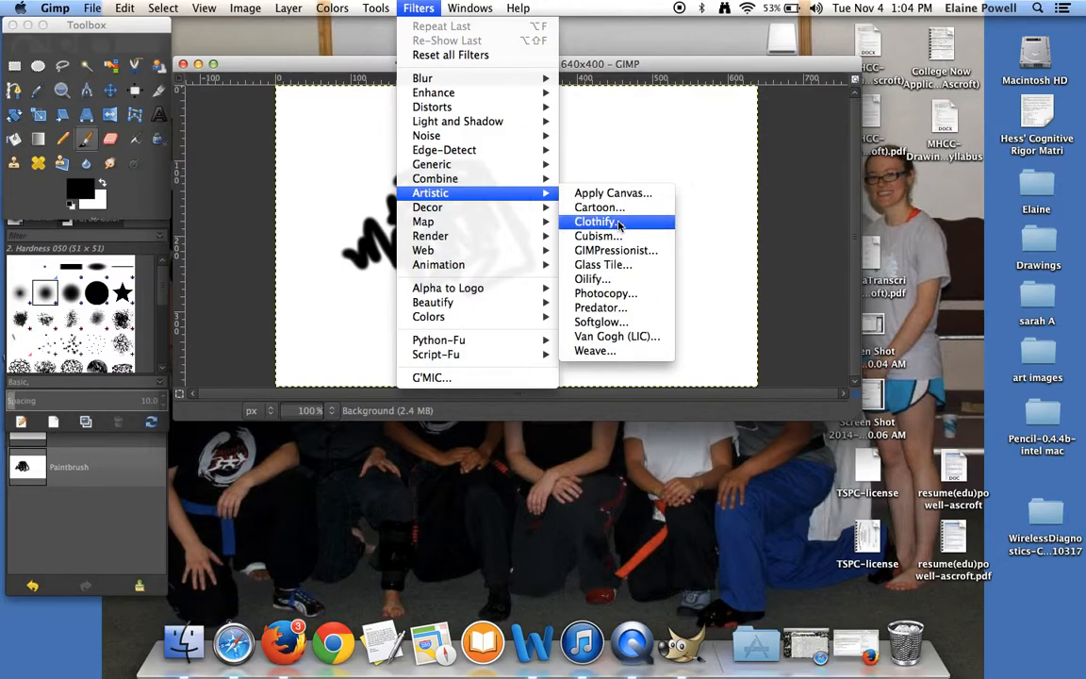
pyautogui.click(618, 267)
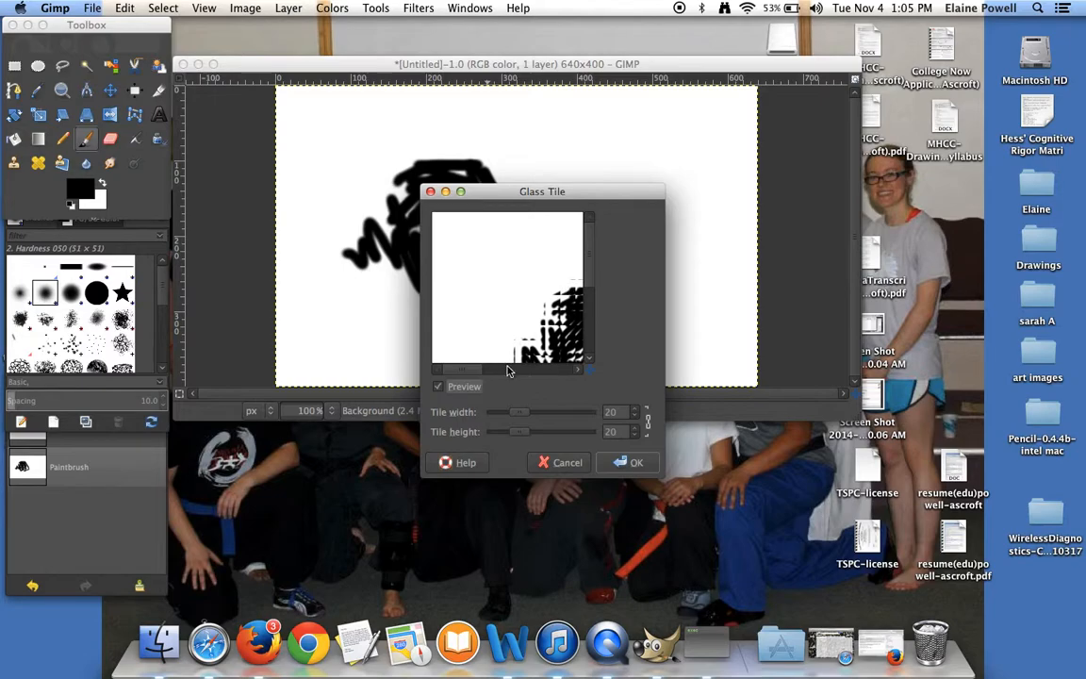
pyautogui.moveTo(481, 369)
pyautogui.mouseDown()
pyautogui.moveTo(507, 369)
pyautogui.moveTo(582, 286)
pyautogui.moveTo(588, 302)
pyautogui.mouseUp()
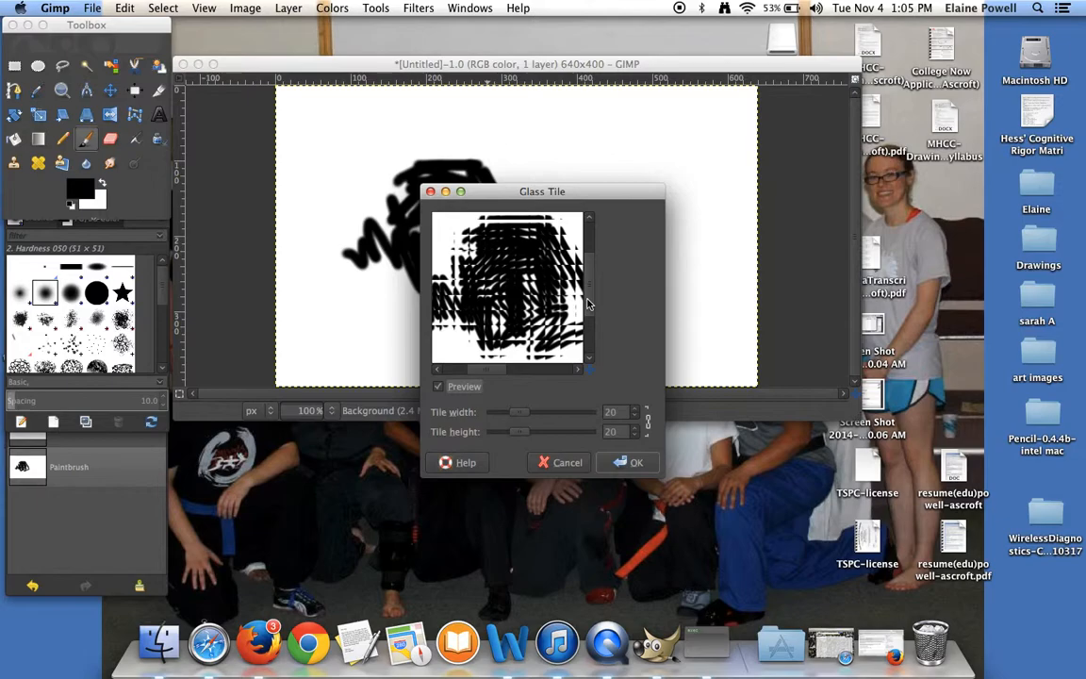
pyautogui.moveTo(519, 415); pyautogui.dragTo(555, 417)
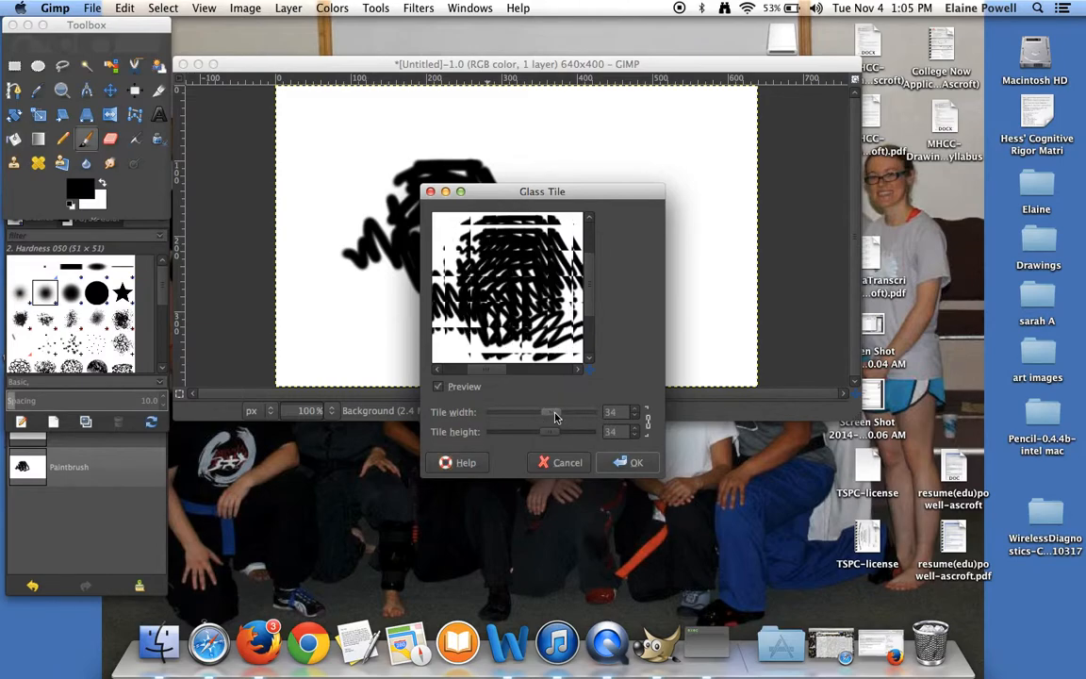
pyautogui.click(646, 420)
pyautogui.moveTo(550, 413); pyautogui.dragTo(508, 434)
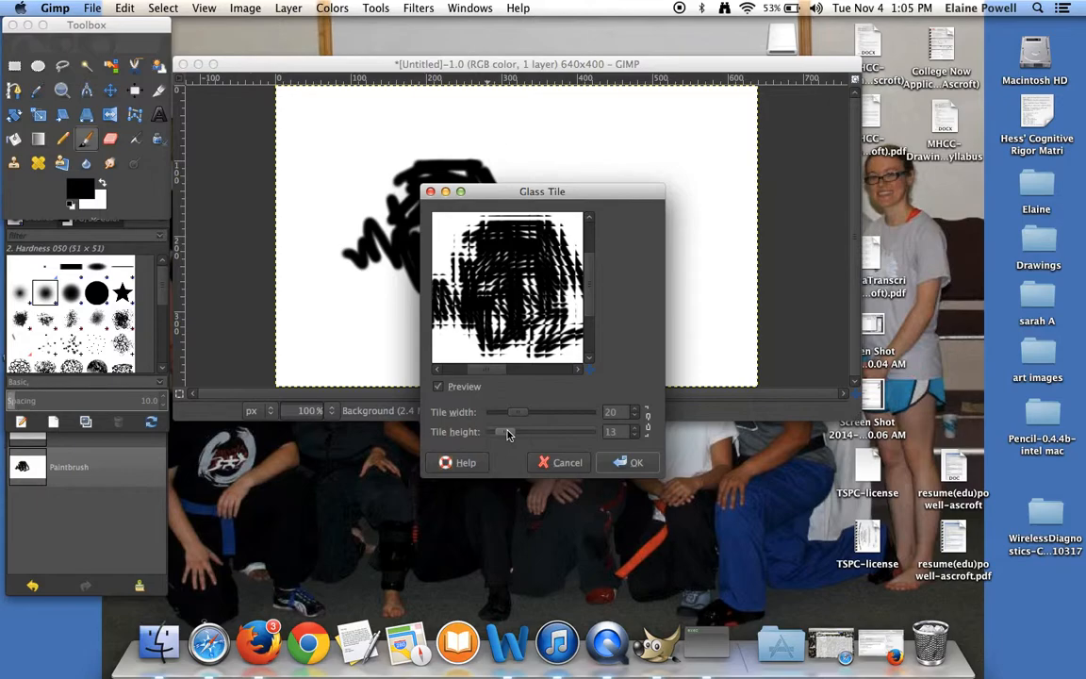
pyautogui.click(628, 462)
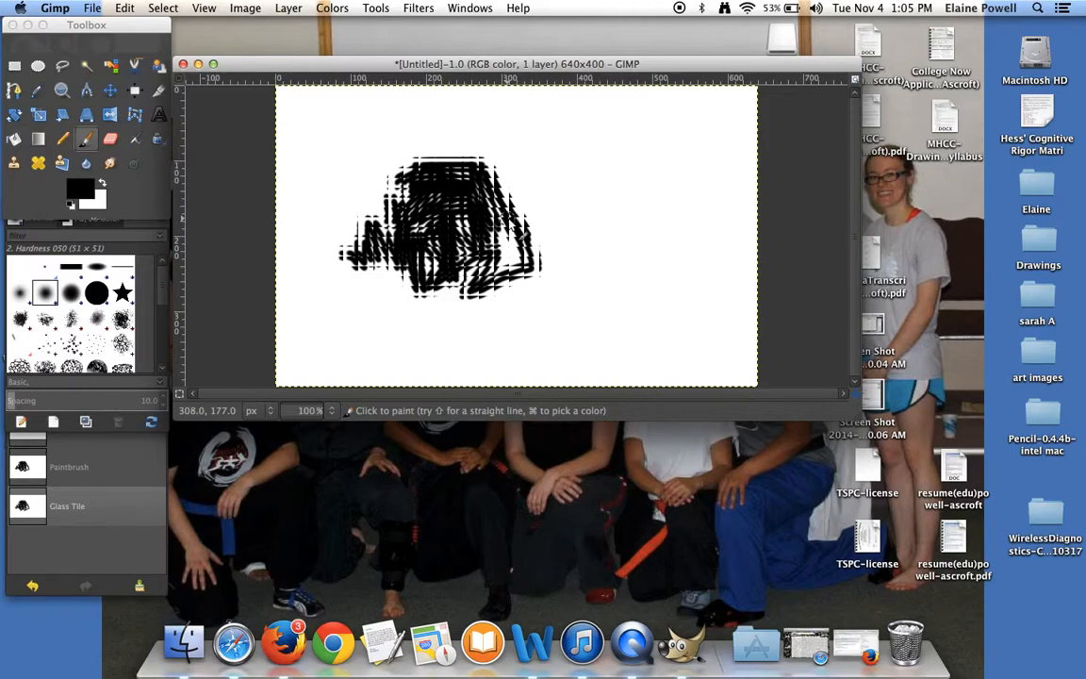
# Step: Create a new round brush with default settings and close the brush editor
pyautogui.click(54, 424)
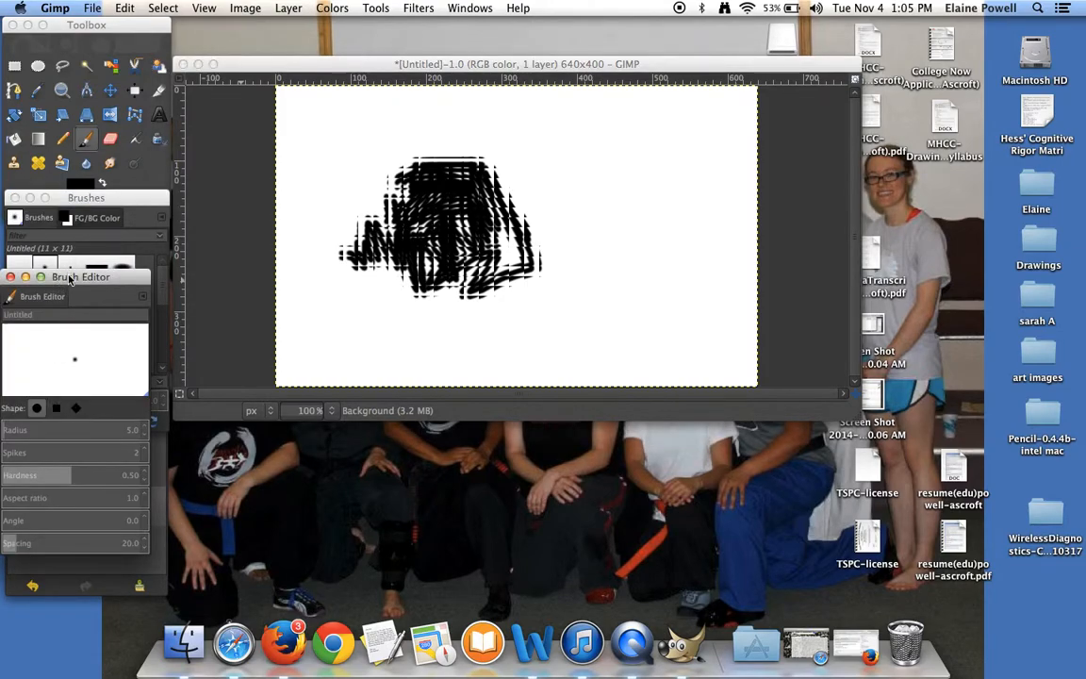
pyautogui.click(10, 277)
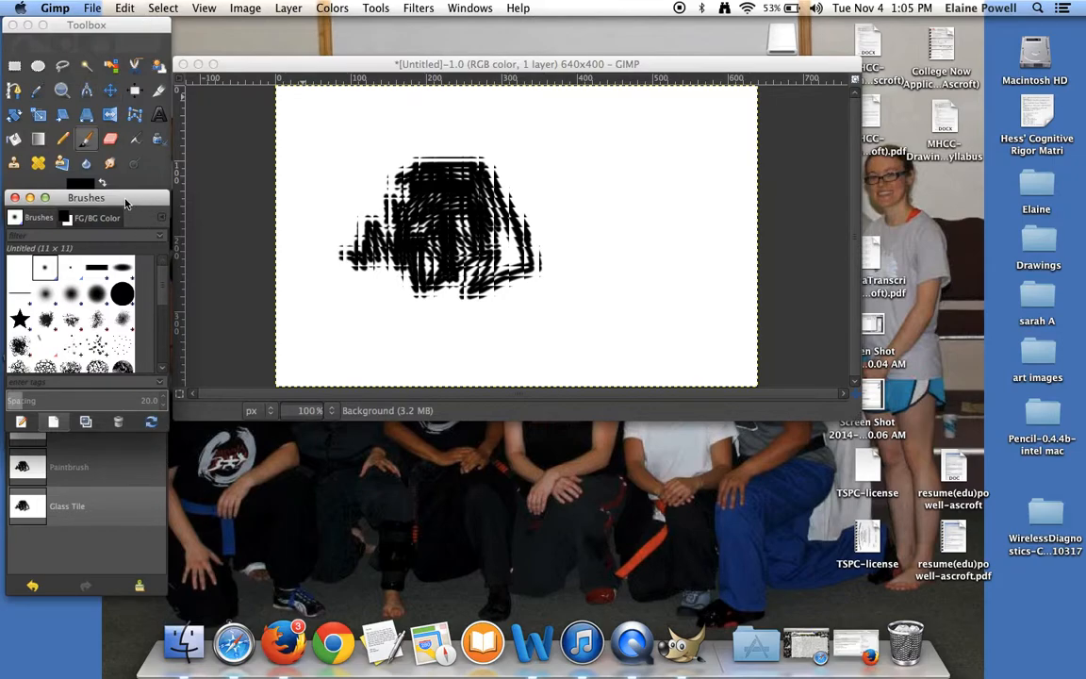
# Step: Uncover the layer list and add a transparent 640 × 400 px layer above the background
pyautogui.moveTo(126, 202)
pyautogui.mouseDown()
pyautogui.moveTo(297, 378)
pyautogui.moveTo(134, 116)
pyautogui.moveTo(126, 134)
pyautogui.mouseUp()
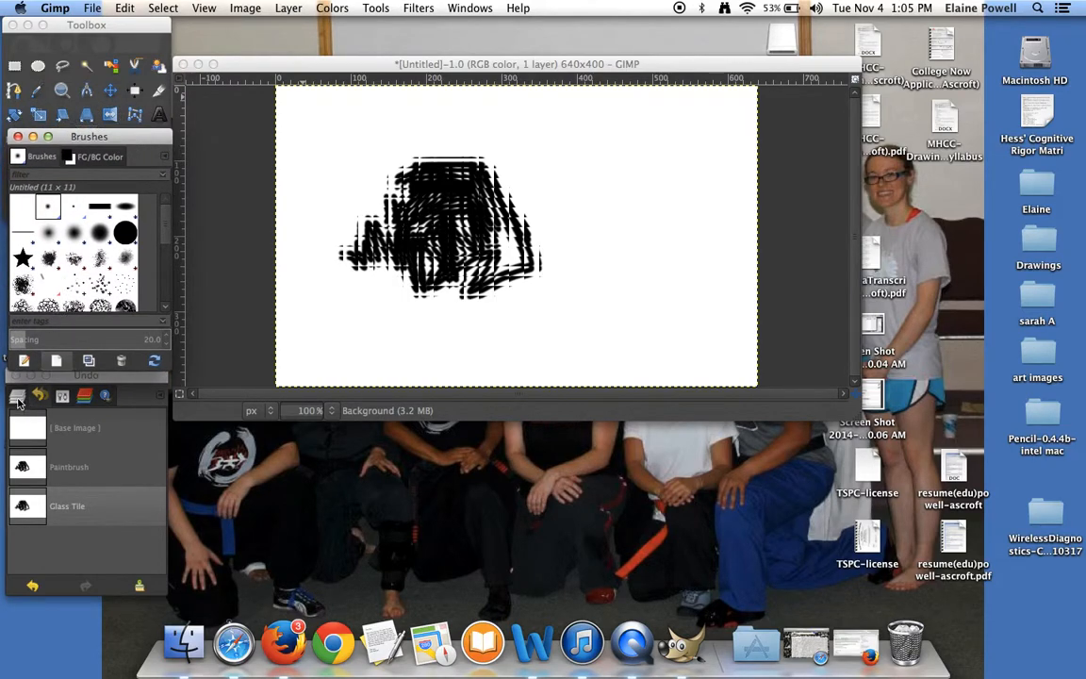
pyautogui.click(17, 397)
pyautogui.click(16, 587)
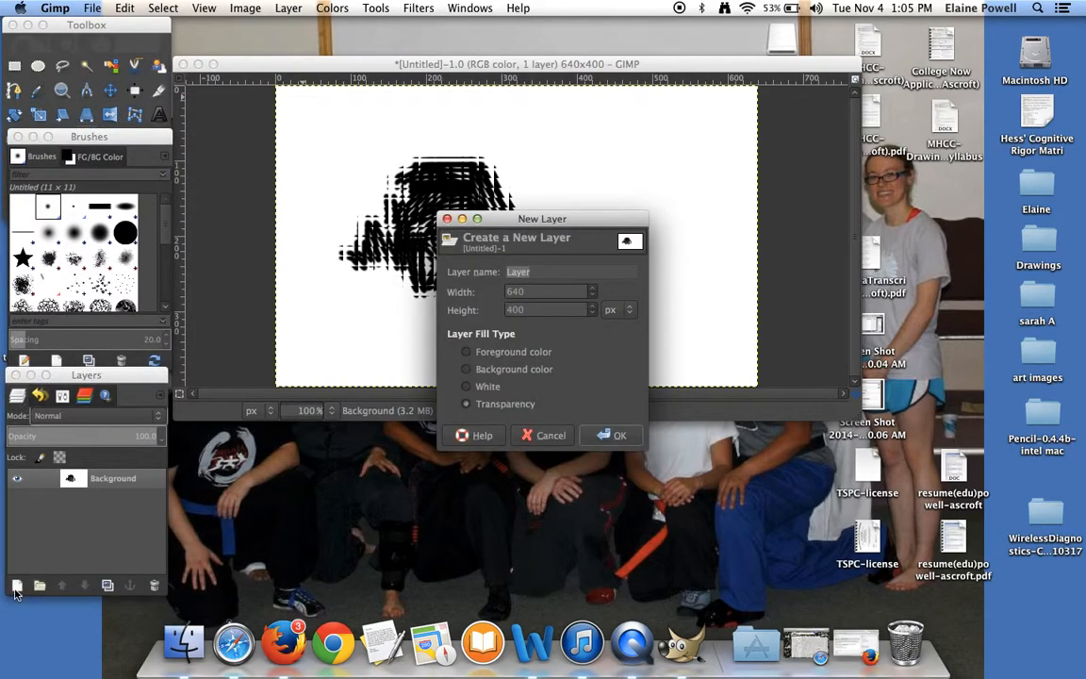
pyautogui.click(618, 434)
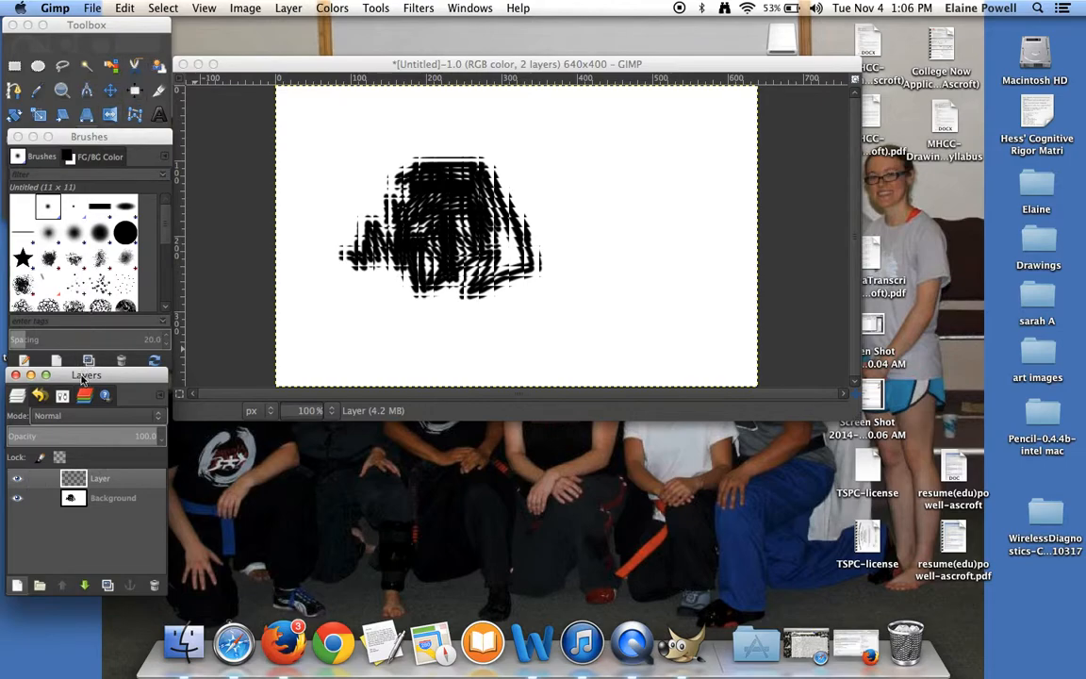
# Step: Rearrange the docks to uncover the tools and paint a second black scribble on the new layer, right of the first
pyautogui.moveTo(82, 380); pyautogui.dragTo(81, 443)
pyautogui.moveTo(108, 142); pyautogui.dragTo(105, 218)
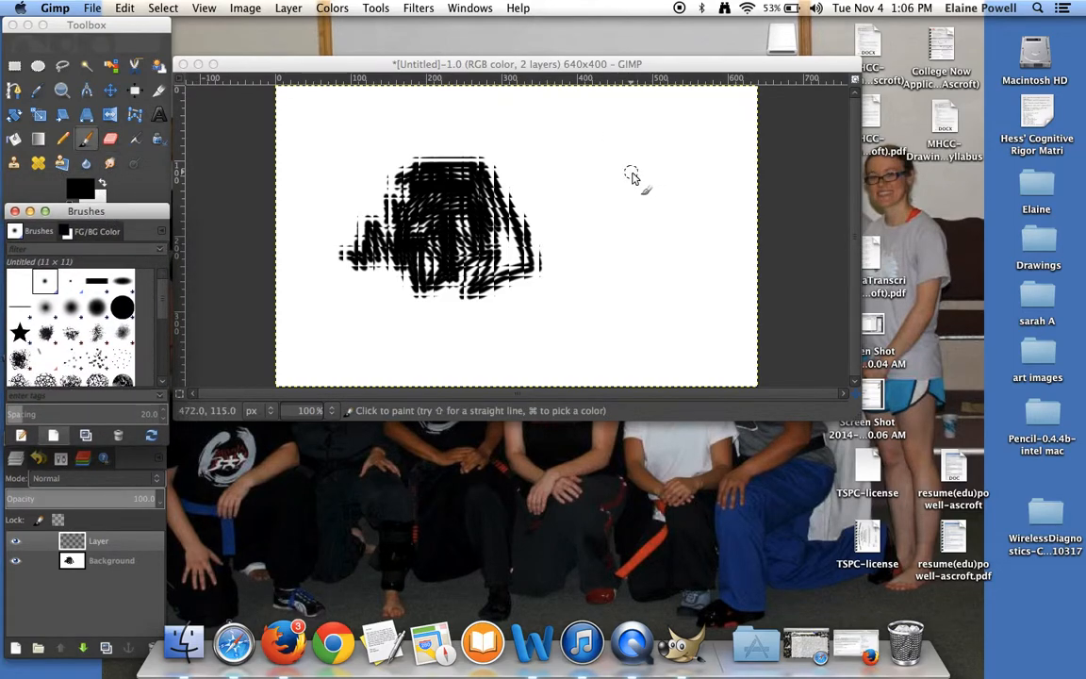
pyautogui.moveTo(611, 186)
pyautogui.mouseDown()
pyautogui.moveTo(639, 219)
pyautogui.moveTo(647, 190)
pyautogui.moveTo(601, 134)
pyautogui.moveTo(639, 216)
pyautogui.moveTo(629, 160)
pyautogui.moveTo(641, 178)
pyautogui.moveTo(612, 246)
pyautogui.moveTo(699, 209)
pyautogui.moveTo(690, 242)
pyautogui.moveTo(609, 215)
pyautogui.mouseUp()
# Step: Apply the Polar Coordinates filter to the new layer with circle depth 0, offset angle 45.42, mapping from top and to polar
pyautogui.click(418, 10)
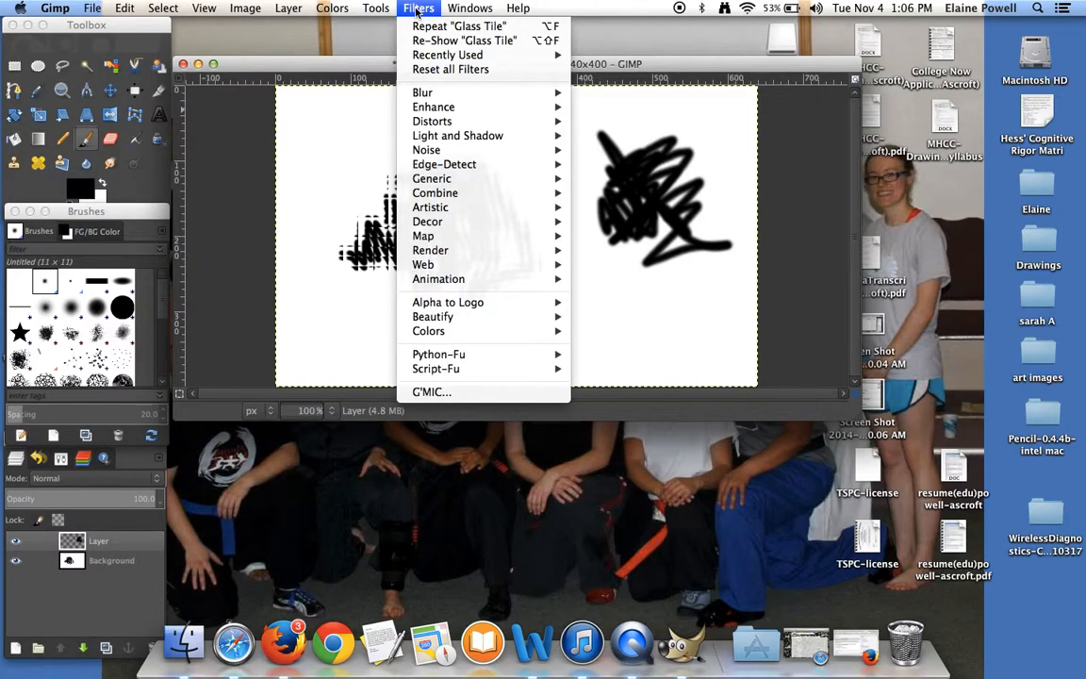
pyautogui.moveTo(440, 94)
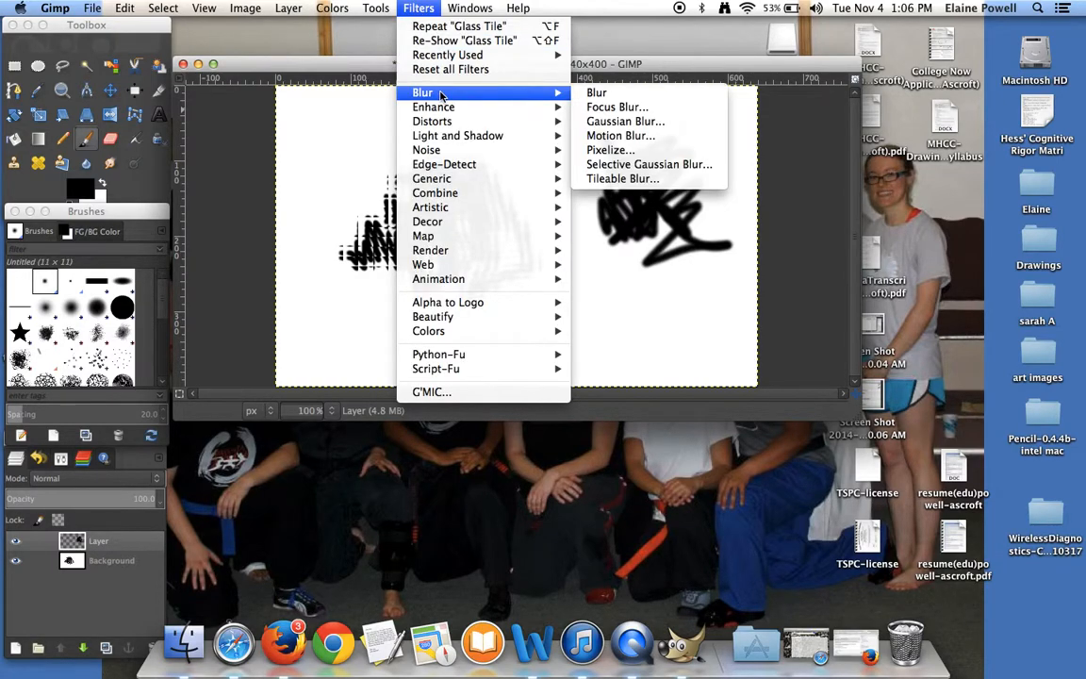
pyautogui.moveTo(468, 123)
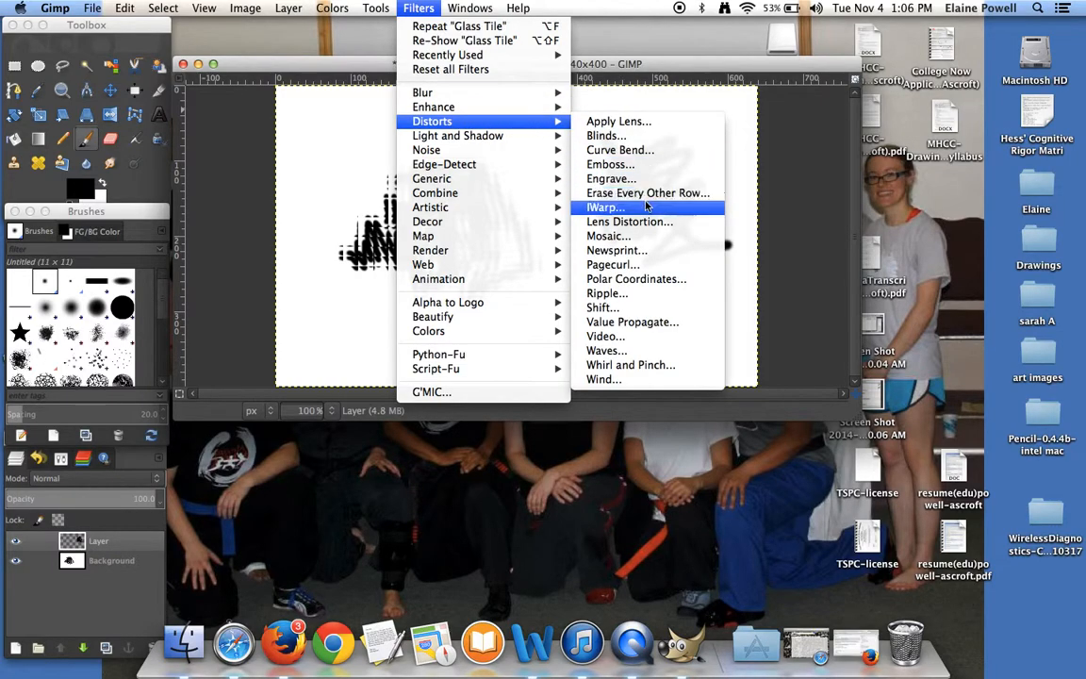
pyautogui.click(670, 285)
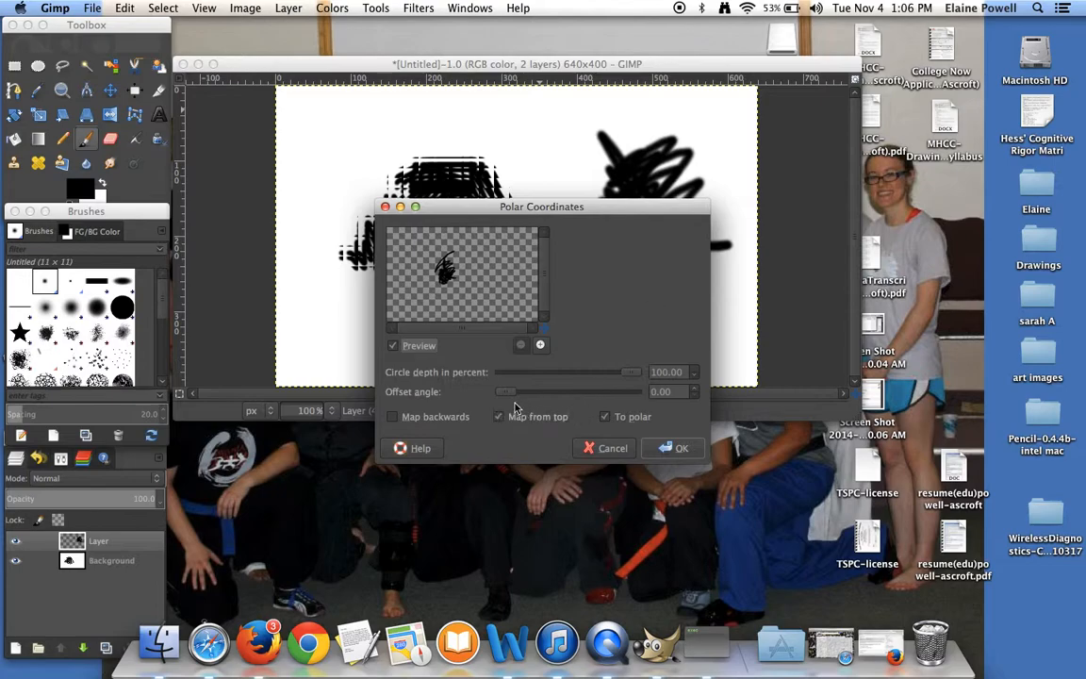
pyautogui.click(476, 345)
pyautogui.moveTo(627, 372); pyautogui.dragTo(635, 408)
pyautogui.click(518, 392)
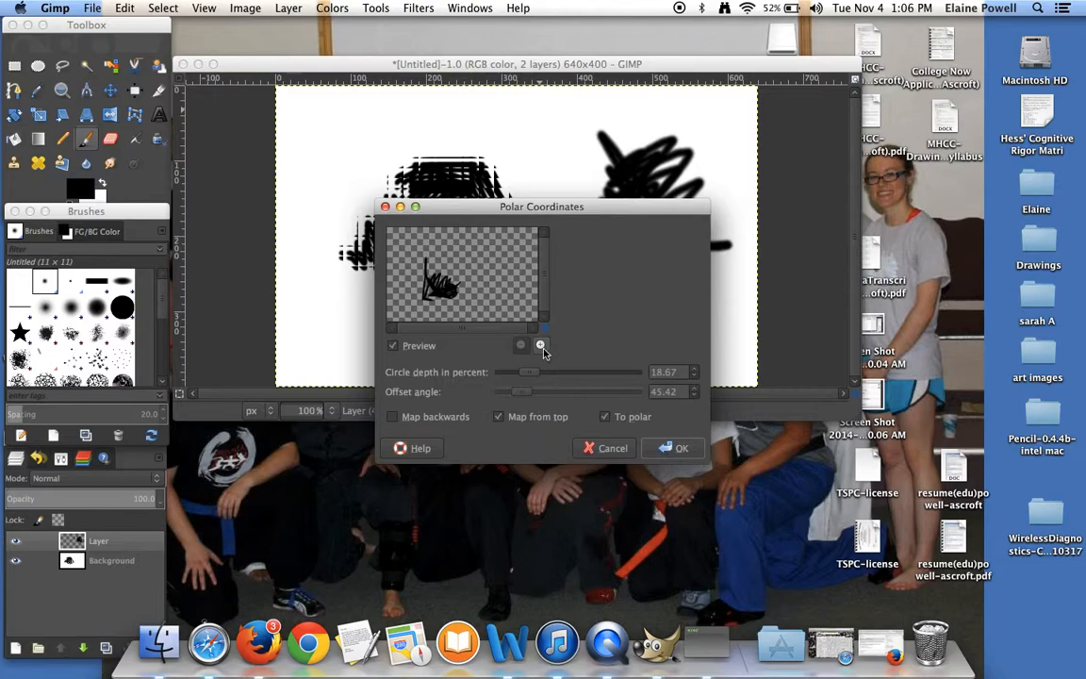
pyautogui.moveTo(532, 377); pyautogui.dragTo(497, 375)
pyautogui.click(630, 420)
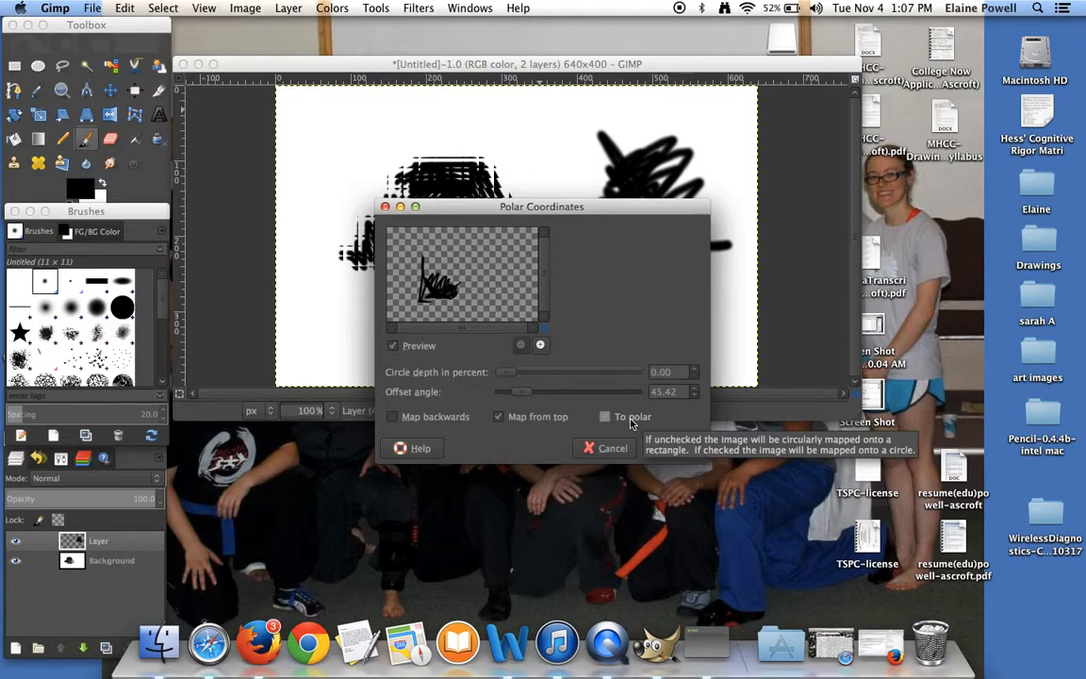
pyautogui.click(630, 419)
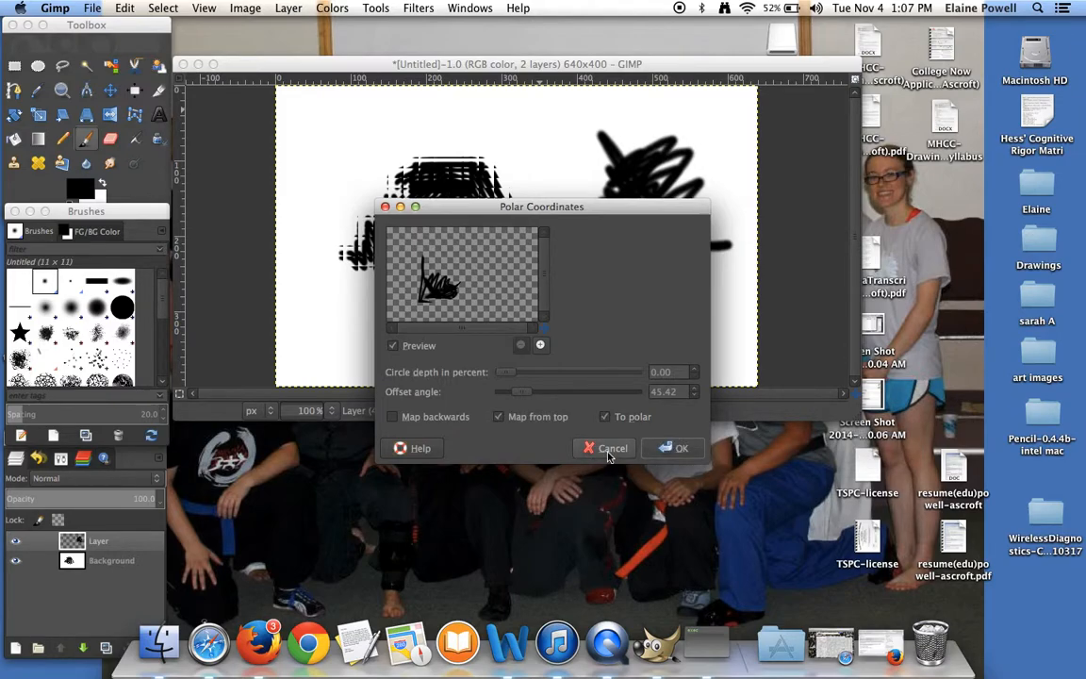
pyautogui.click(676, 449)
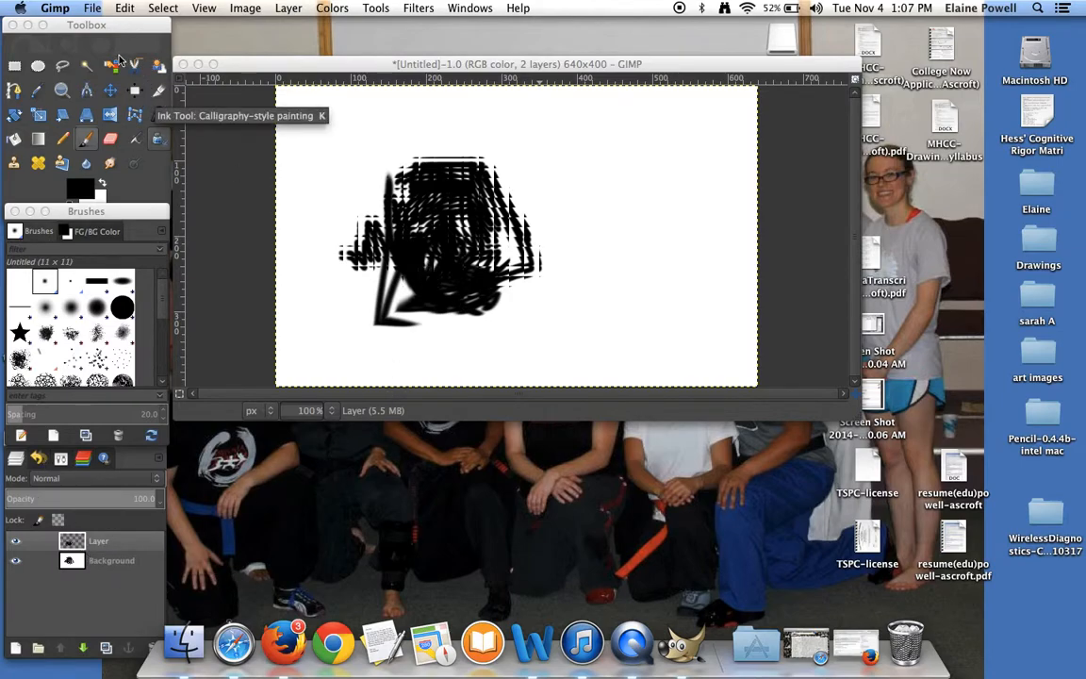
# Step: Shift the distorted scribble's layer down and to the right with the Move tool and return it to its original position
pyautogui.click(111, 97)
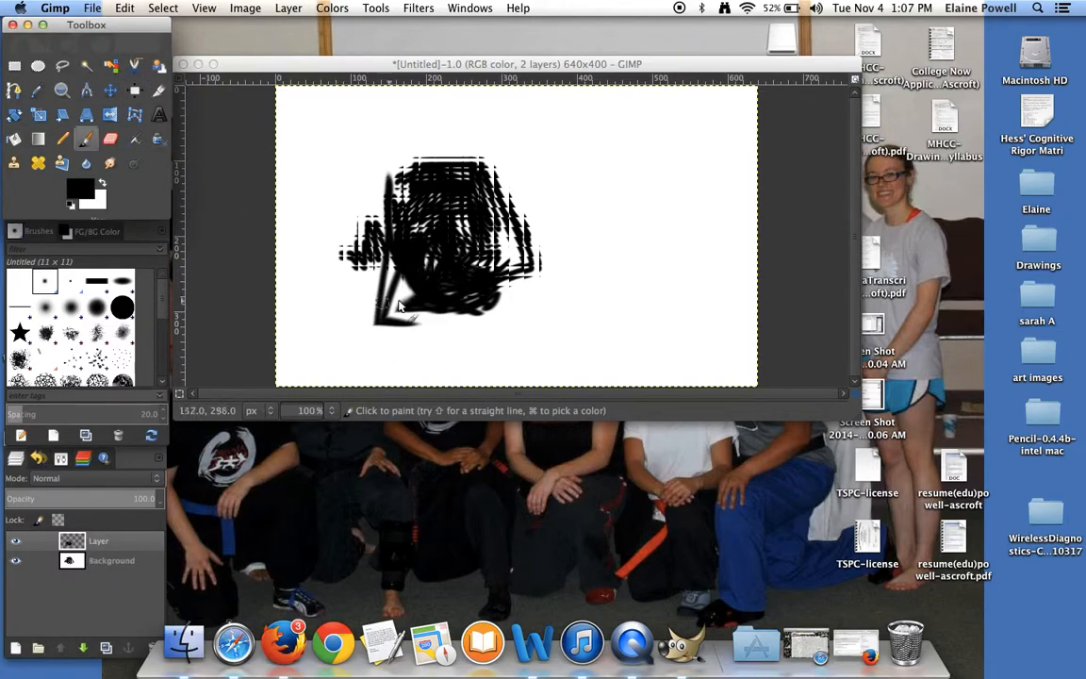
pyautogui.click(110, 90)
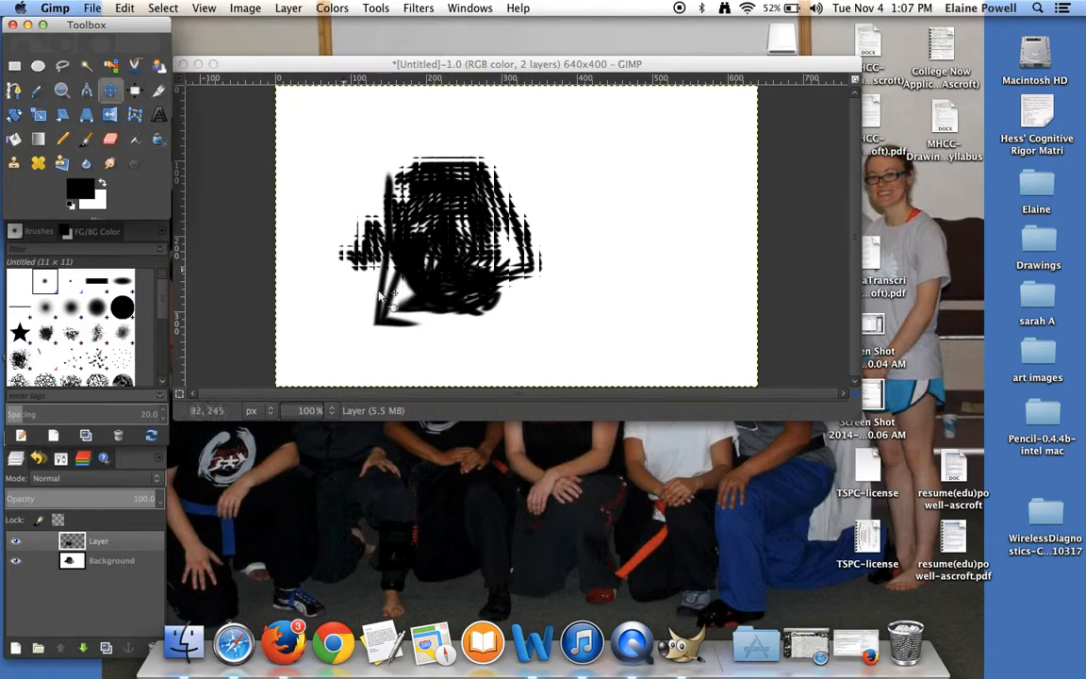
pyautogui.click(424, 300)
pyautogui.moveTo(424, 300); pyautogui.dragTo(478, 323)
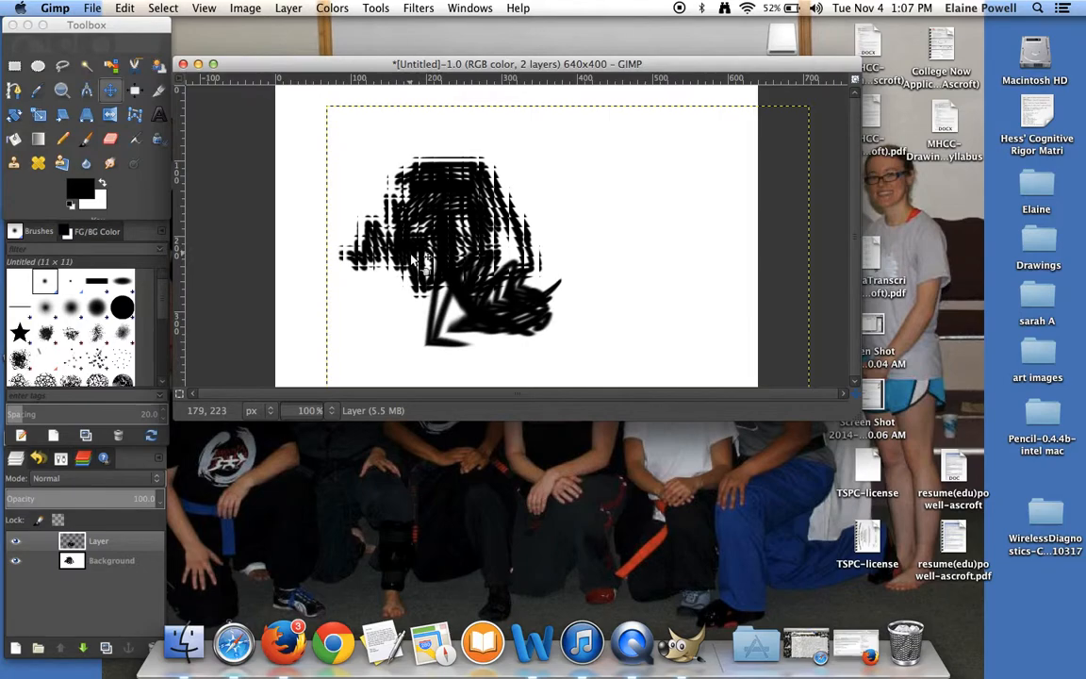
pyautogui.moveTo(422, 269); pyautogui.dragTo(371, 248)
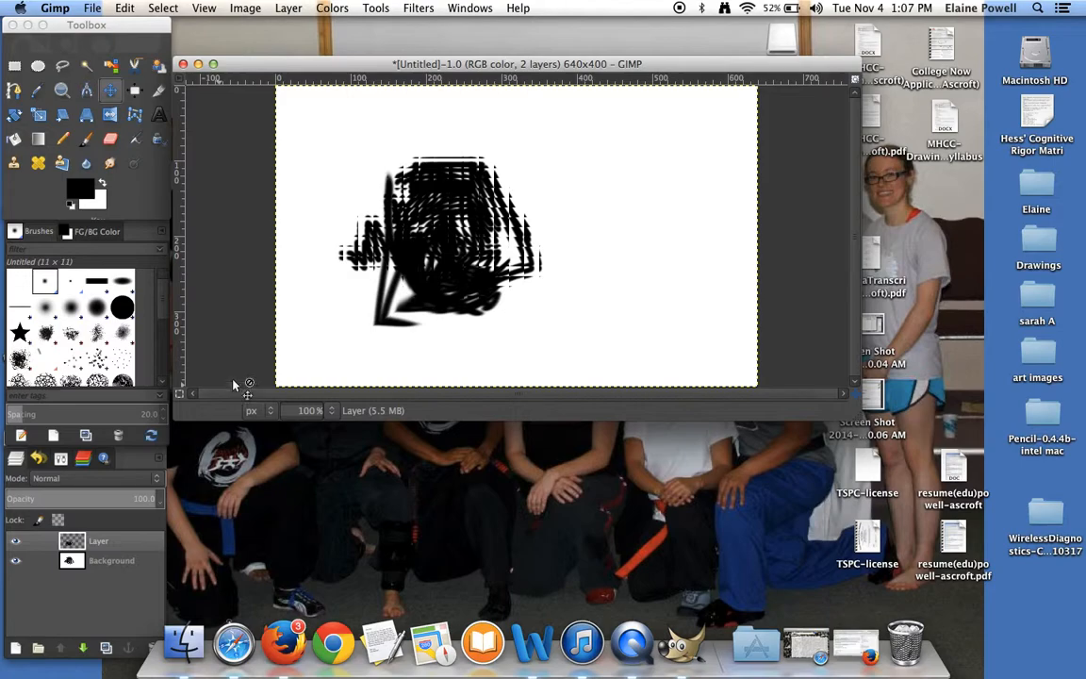
# Step: Add another transparent 640 × 400 px layer on top of the distorted scribble's layer
pyautogui.click(15, 648)
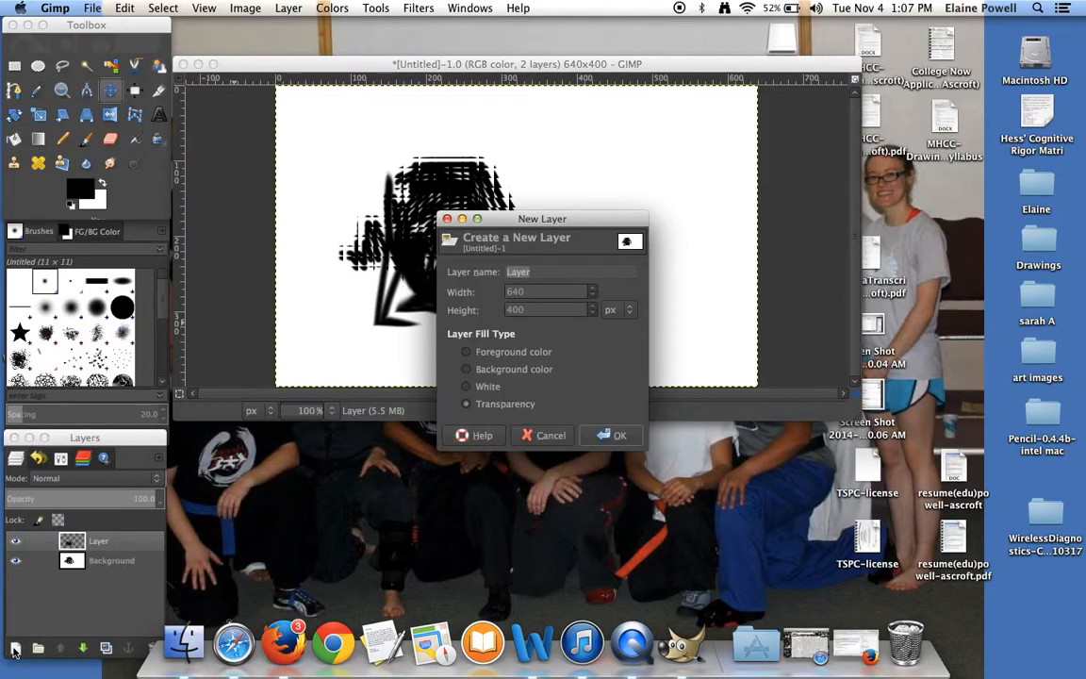
pyautogui.click(611, 434)
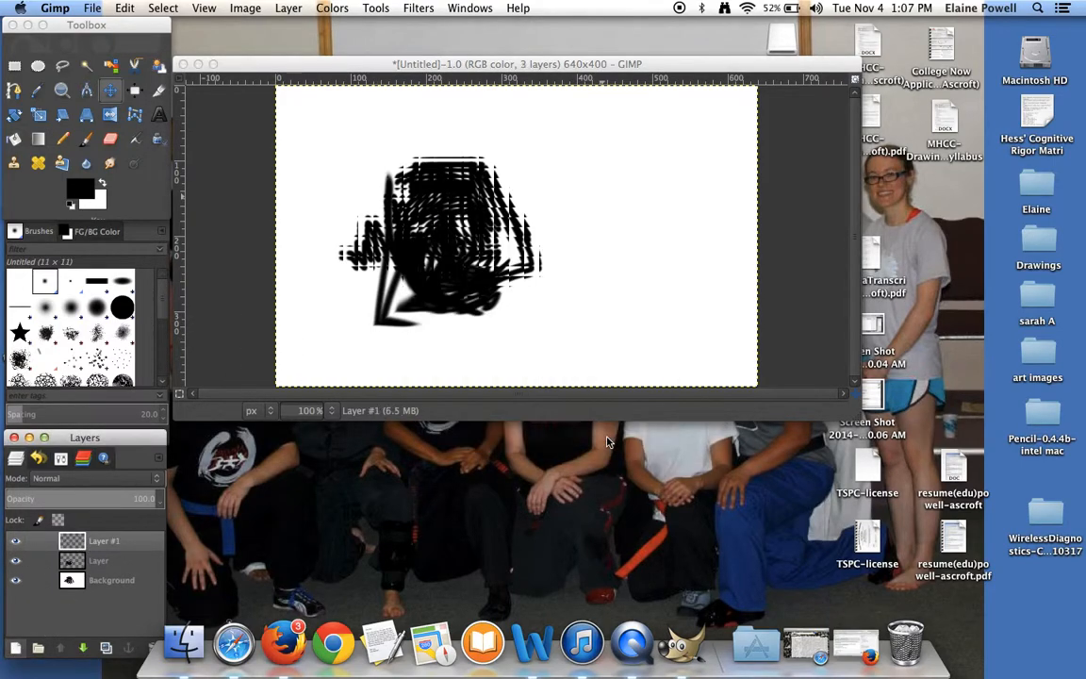
# Step: Paint a large red scribble over the black ones on the empty top layer, using the Paintbrush at size 105.81 with foreground colour cf2020
pyautogui.click(87, 139)
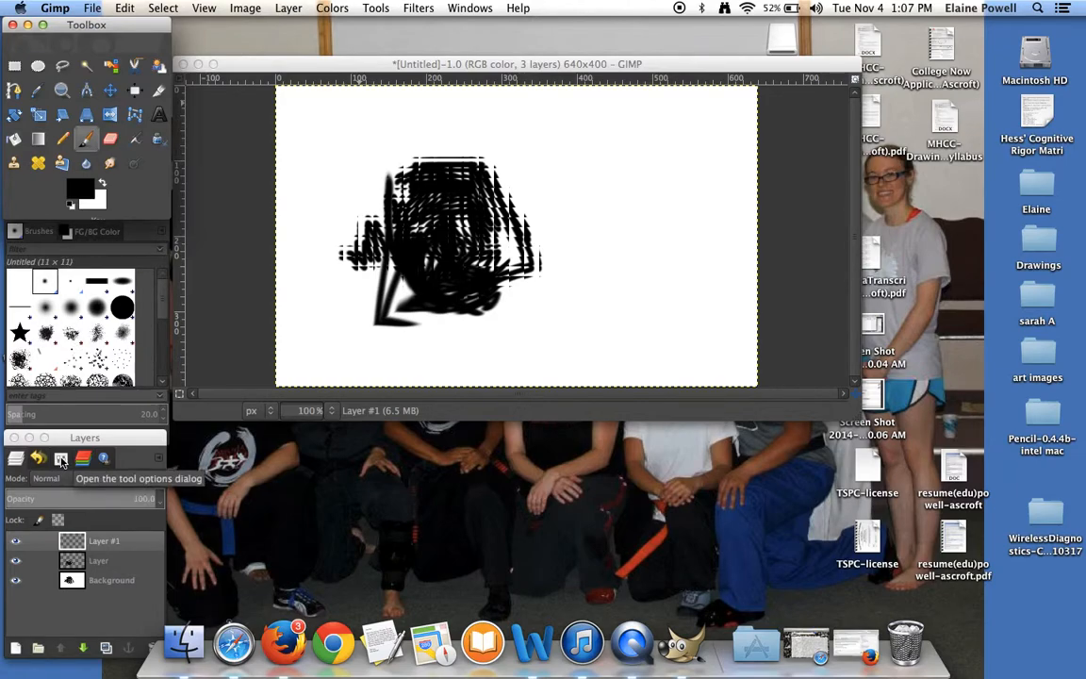
pyautogui.click(61, 460)
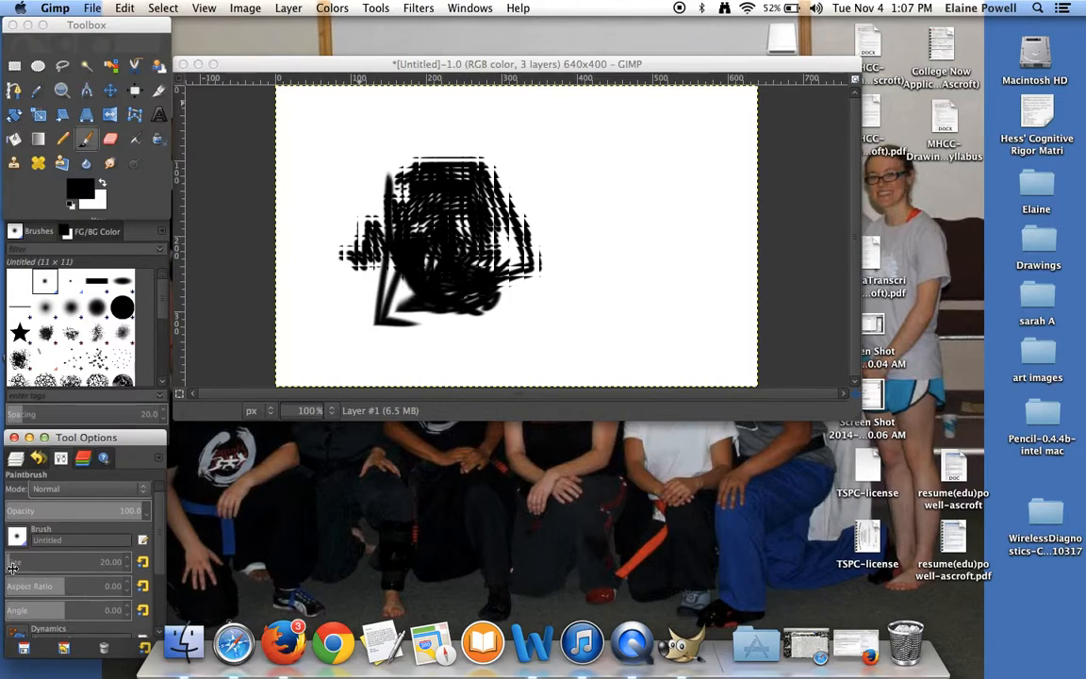
pyautogui.moveTo(9, 563); pyautogui.dragTo(112, 563)
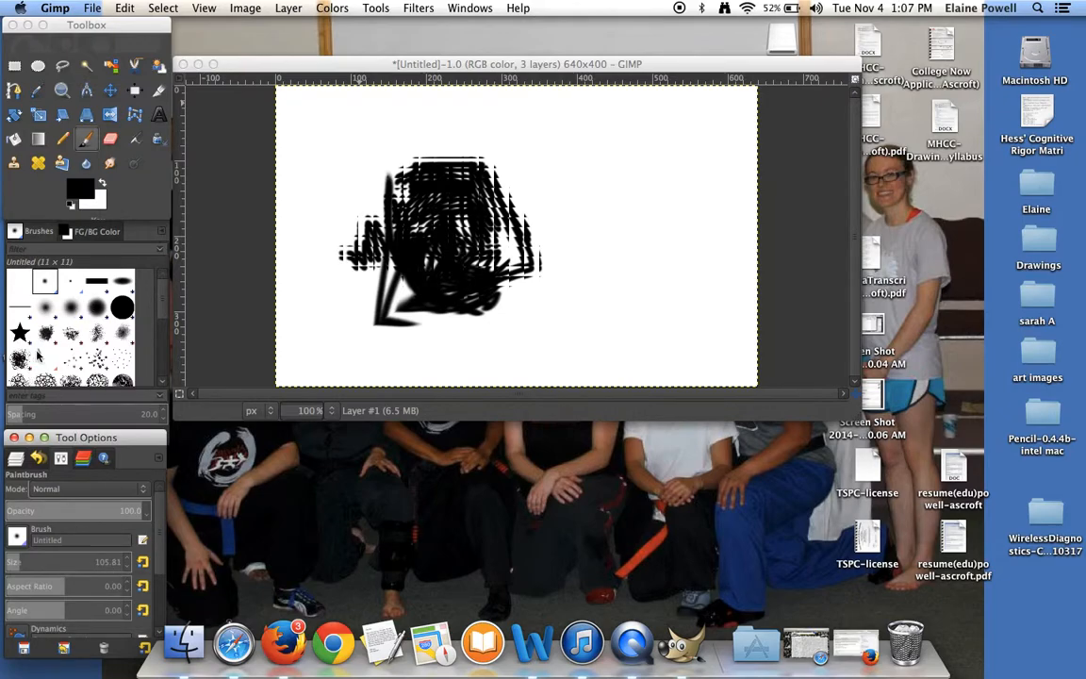
pyautogui.click(82, 193)
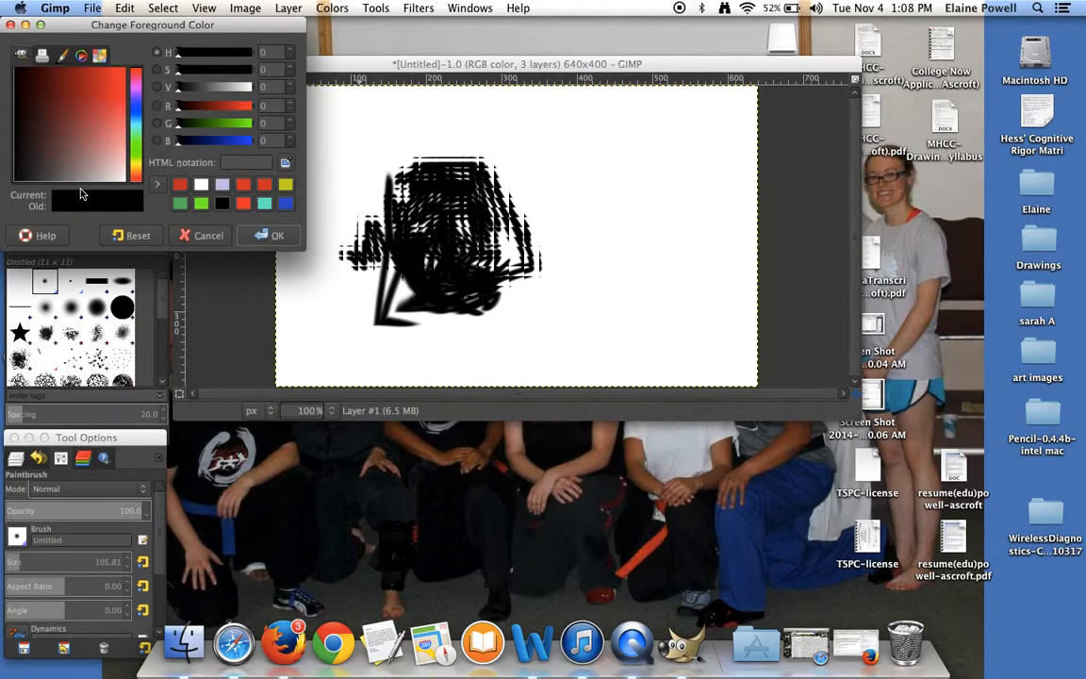
pyautogui.click(104, 87)
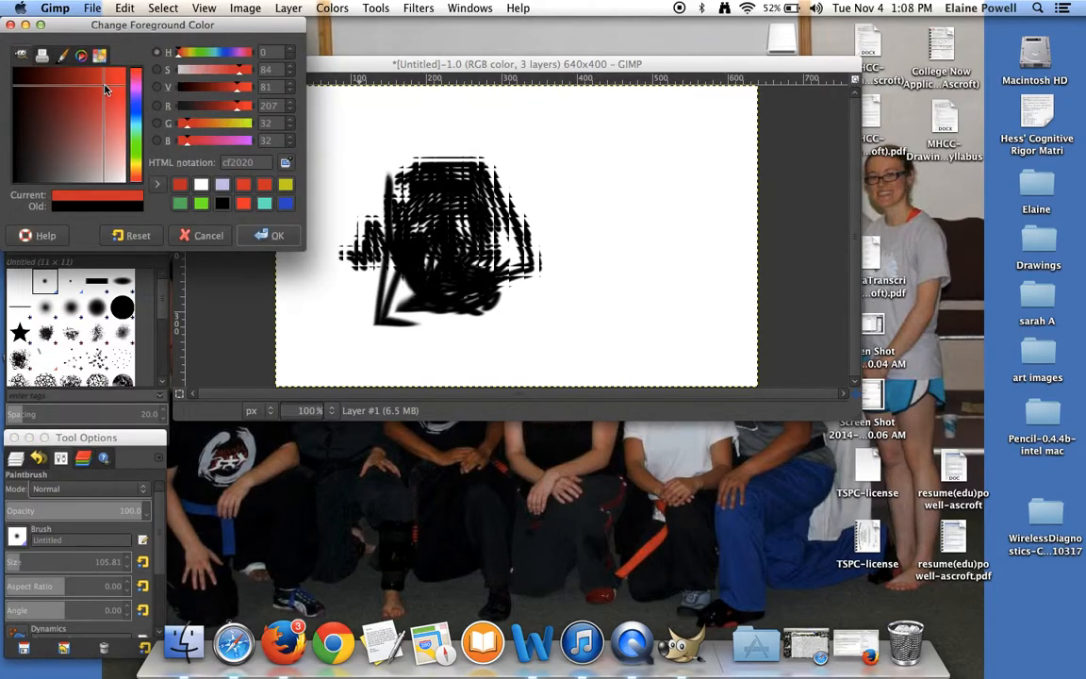
pyautogui.click(270, 234)
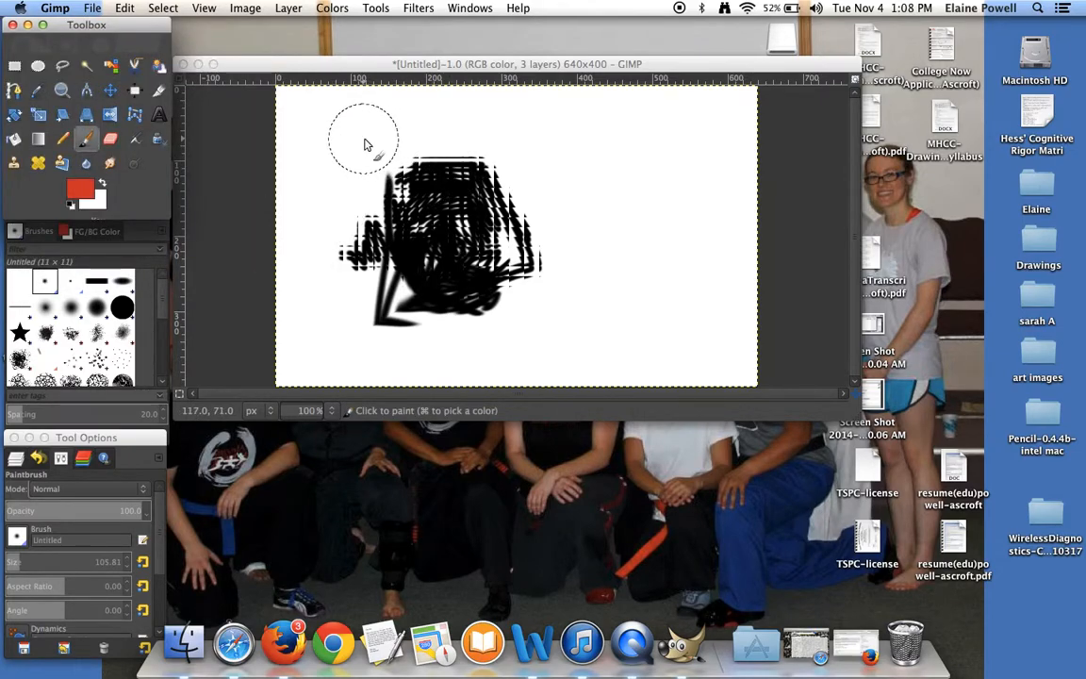
pyautogui.click(16, 459)
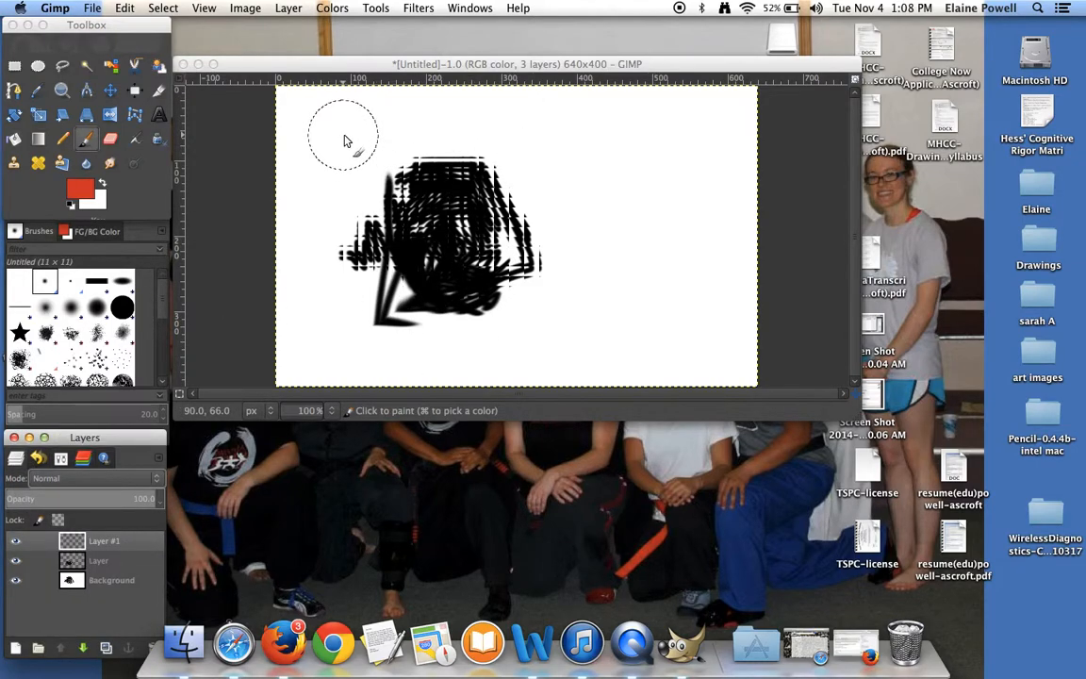
pyautogui.moveTo(344, 141)
pyautogui.mouseDown()
pyautogui.moveTo(478, 137)
pyautogui.moveTo(423, 190)
pyautogui.moveTo(376, 273)
pyautogui.moveTo(378, 230)
pyautogui.moveTo(362, 195)
pyautogui.moveTo(521, 212)
pyautogui.moveTo(585, 283)
pyautogui.moveTo(457, 309)
pyautogui.moveTo(485, 240)
pyautogui.moveTo(550, 292)
pyautogui.moveTo(633, 280)
pyautogui.moveTo(624, 220)
pyautogui.moveTo(583, 249)
pyautogui.mouseUp()
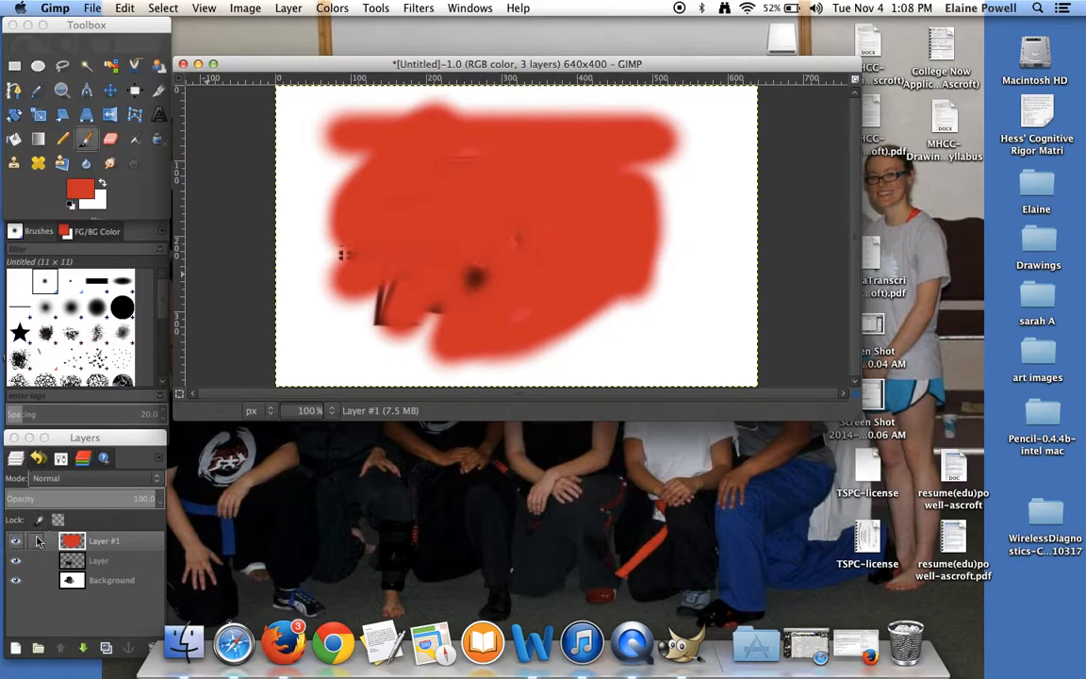
# Step: Lower the red scribble's layer to the bottom of the layer stack and raise it back to just above the Background layer
pyautogui.click(83, 648)
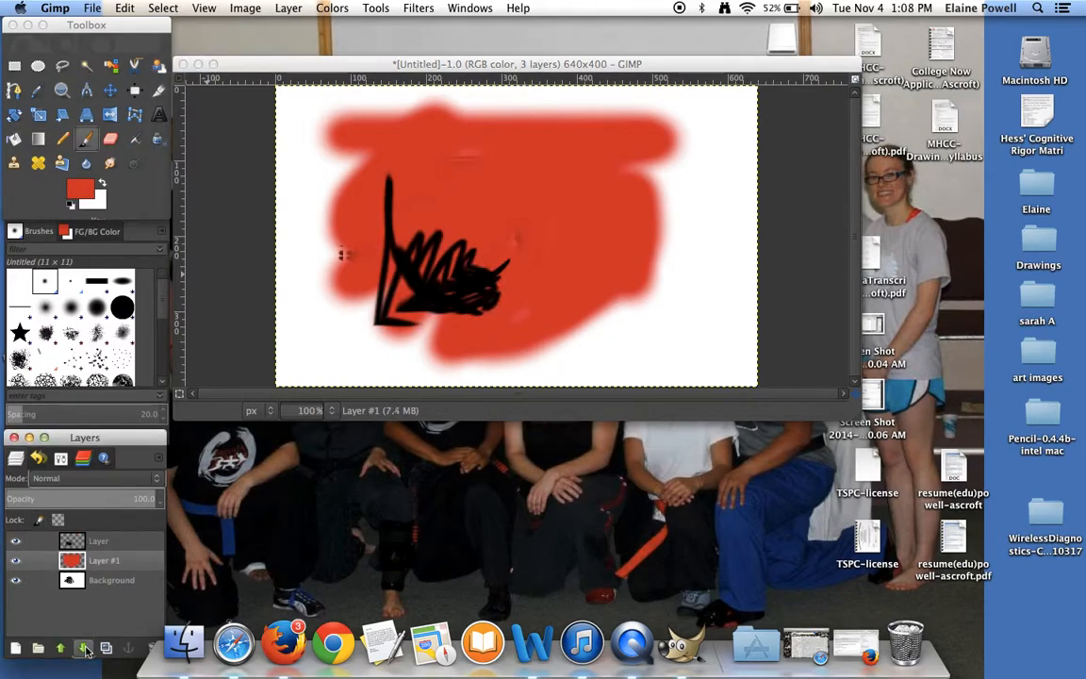
pyautogui.click(84, 648)
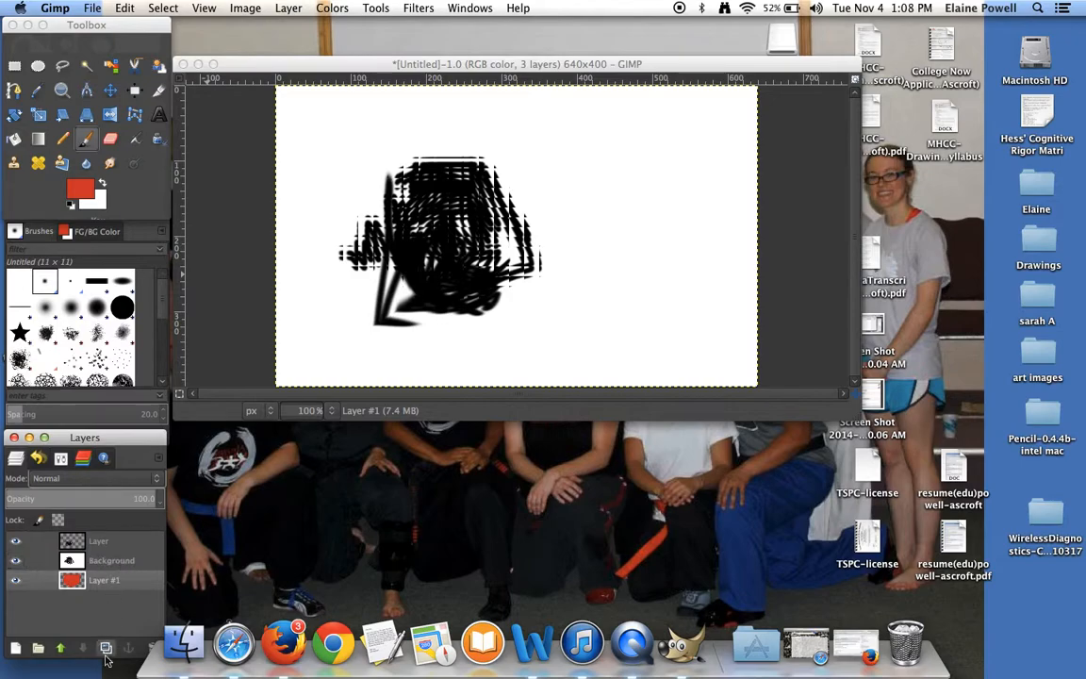
pyautogui.click(62, 649)
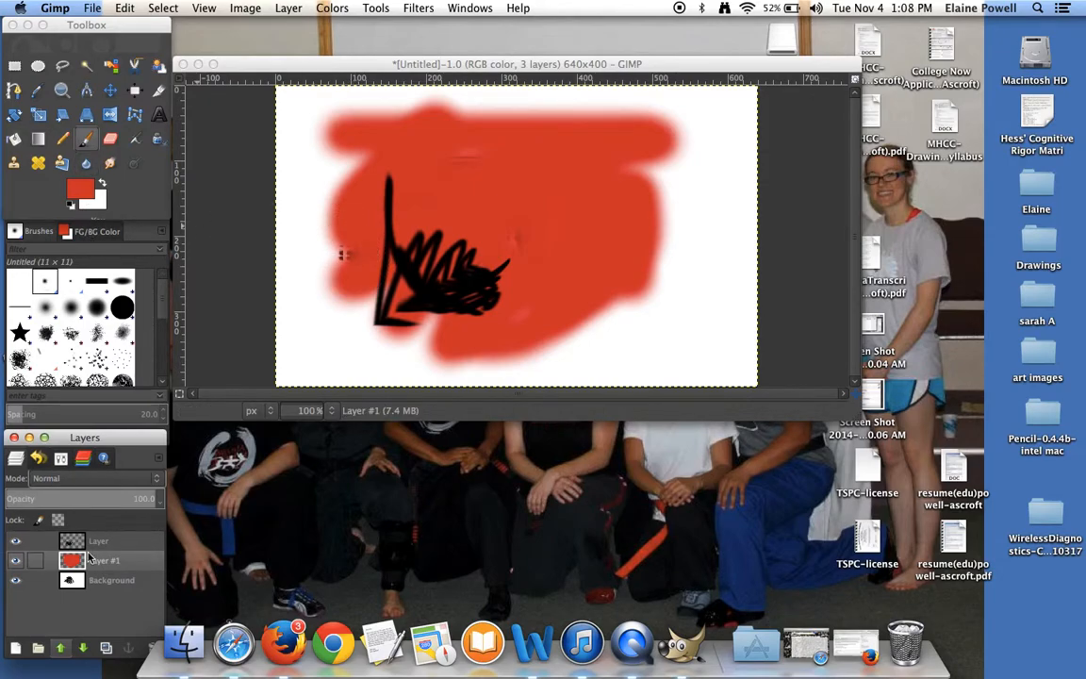
# Step: Add a transparent 640 × 400 px layer above the red scribble's layer and select a large ellipse over the scribble's right part
pyautogui.click(16, 648)
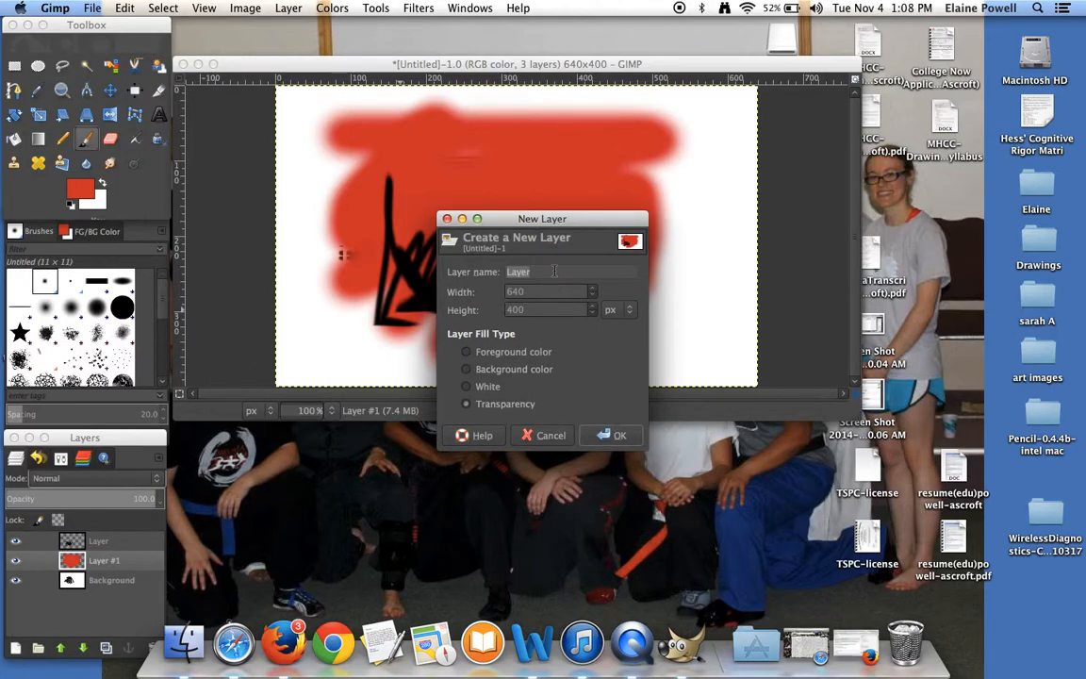
pyautogui.click(622, 434)
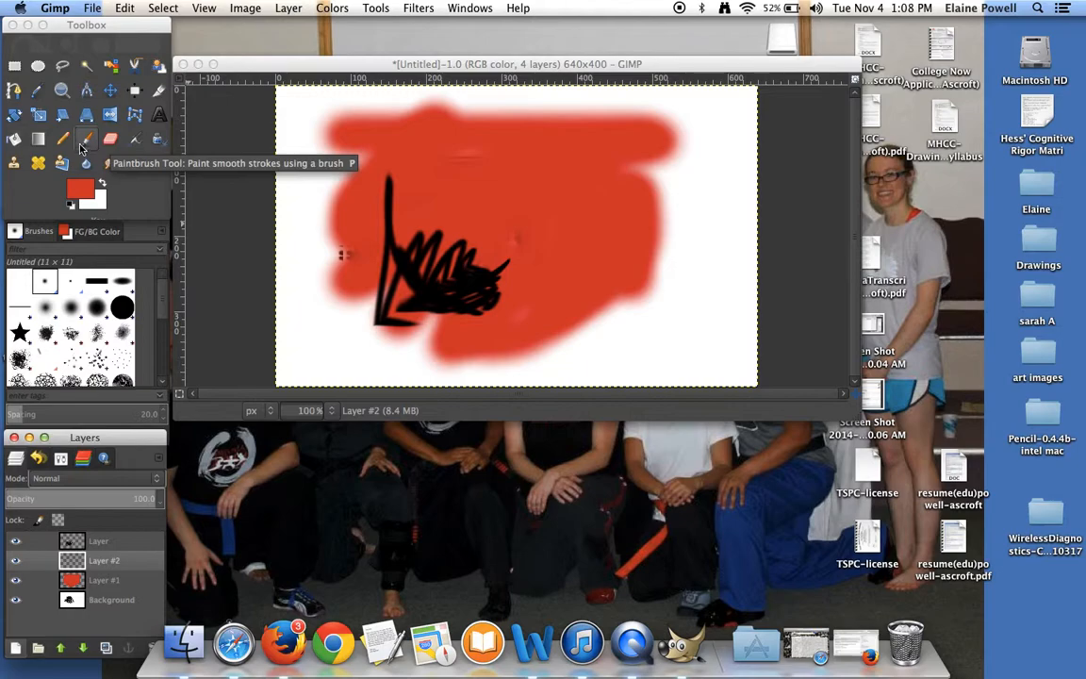
pyautogui.click(37, 65)
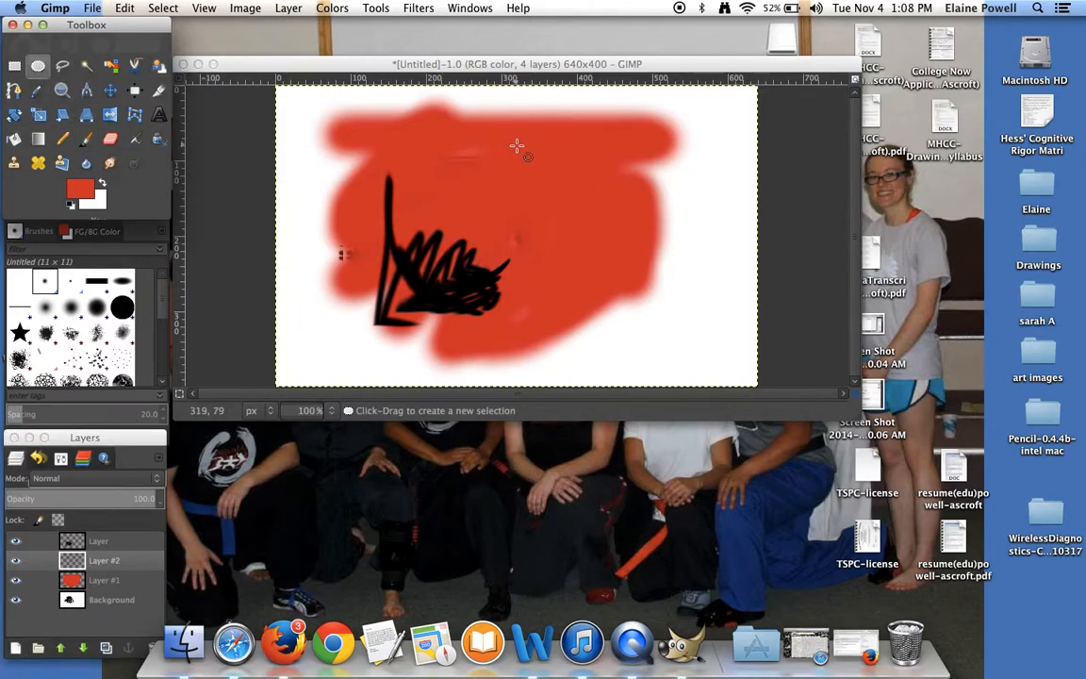
pyautogui.moveTo(486, 136); pyautogui.dragTo(716, 331)
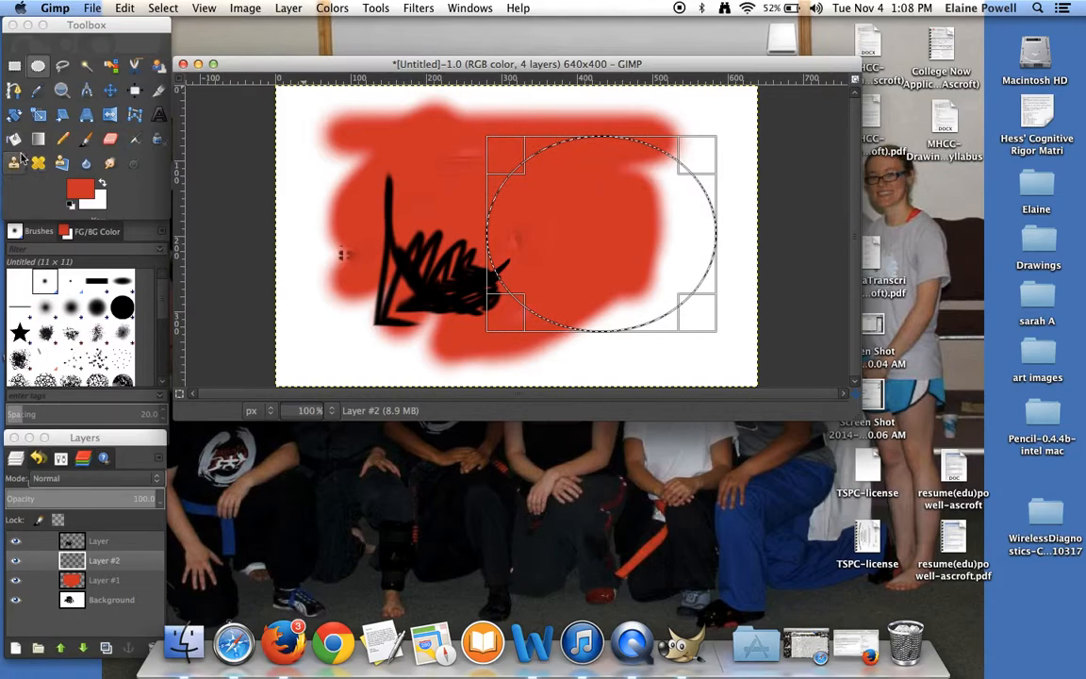
# Step: Set the foreground colour to blue 48b2d9 and fill the elliptical selection with it using Bucket Fill
pyautogui.click(83, 193)
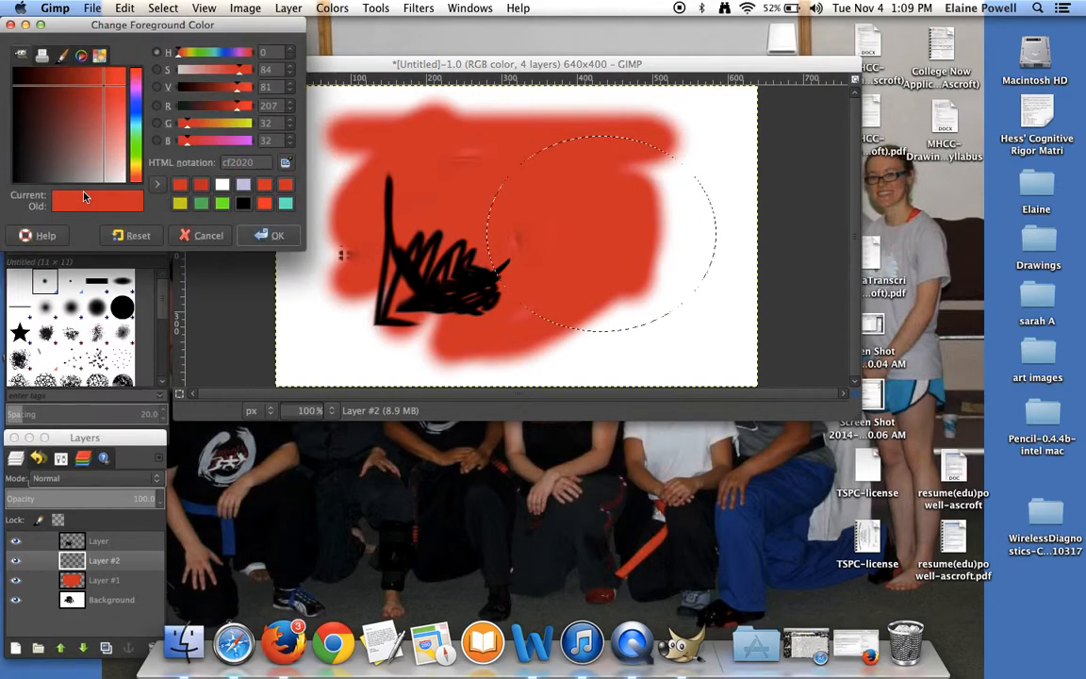
pyautogui.click(218, 54)
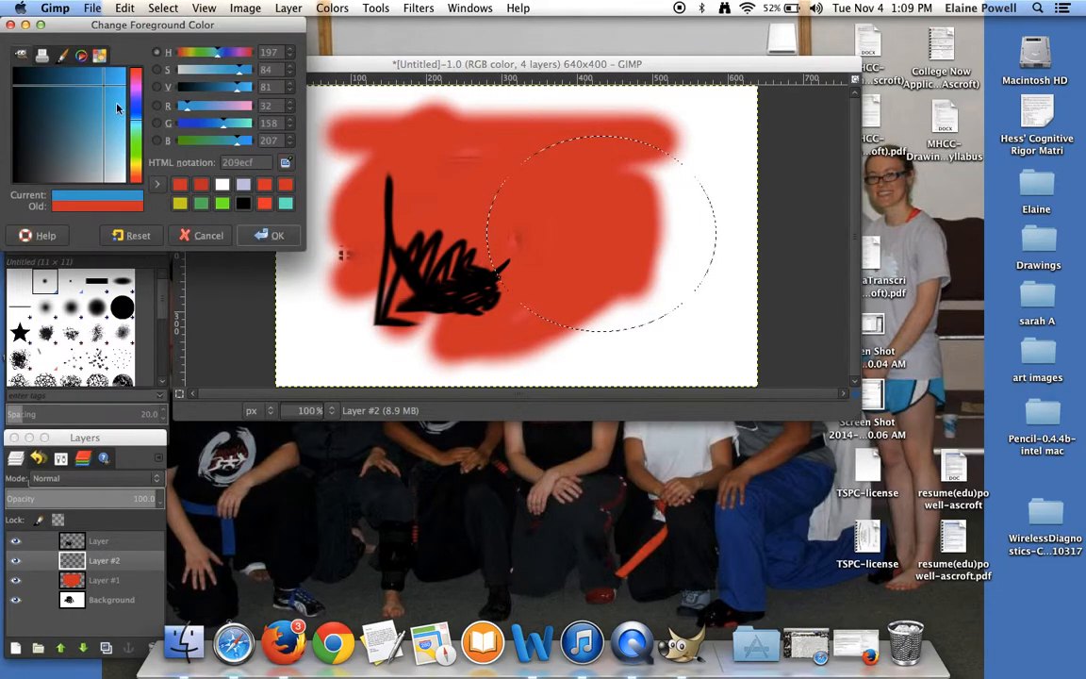
pyautogui.click(107, 105)
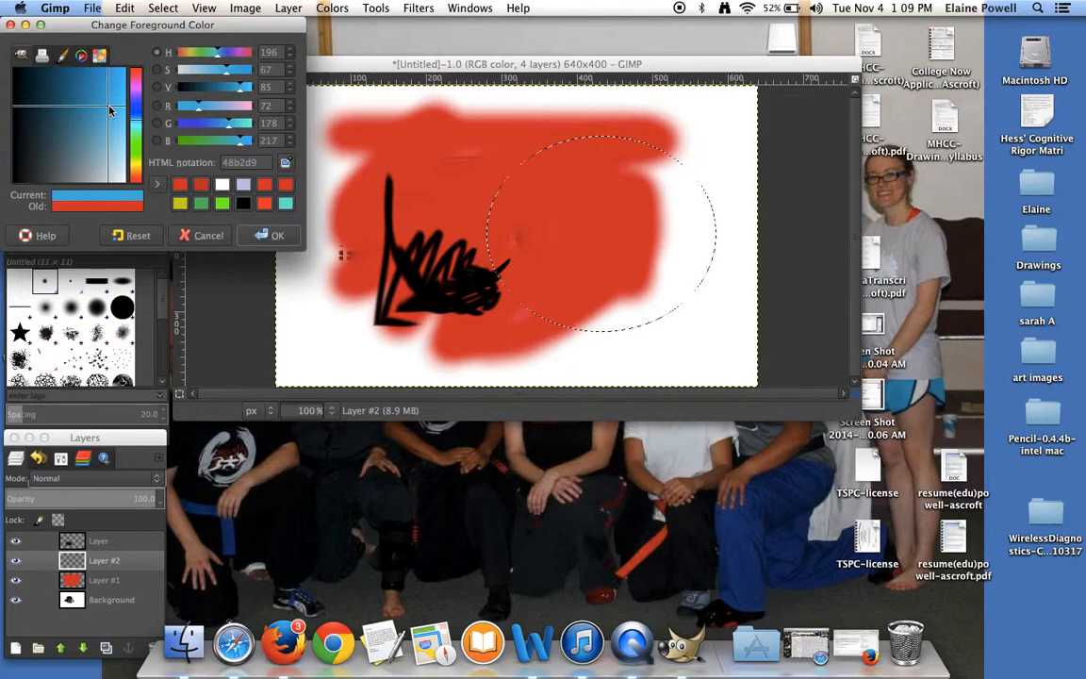
pyautogui.click(271, 234)
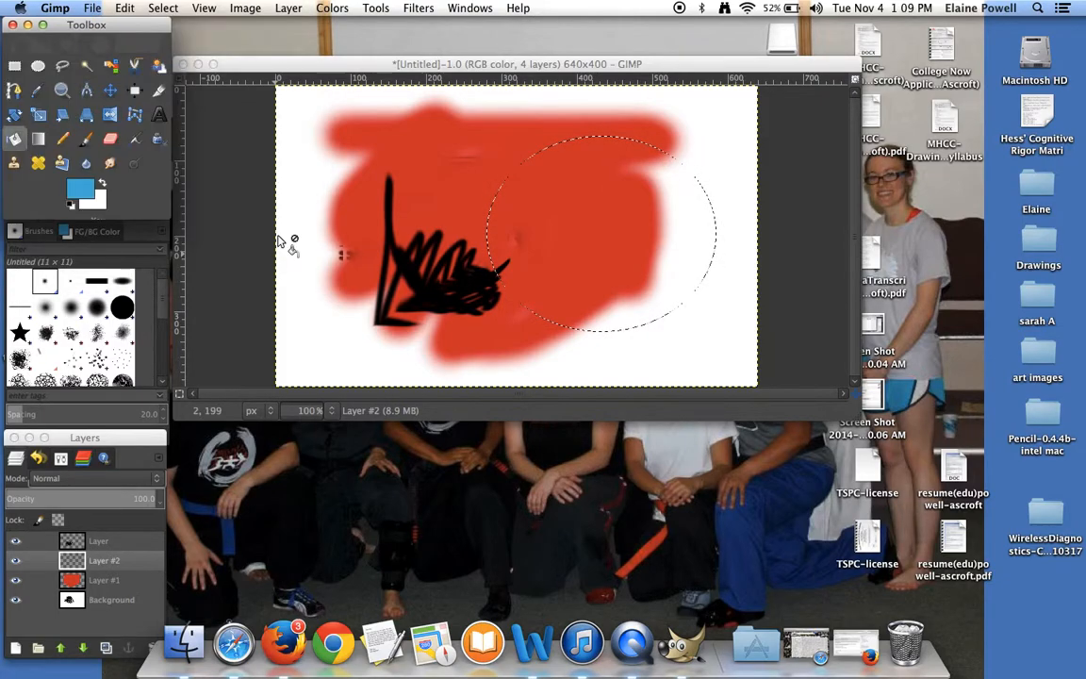
pyautogui.click(598, 239)
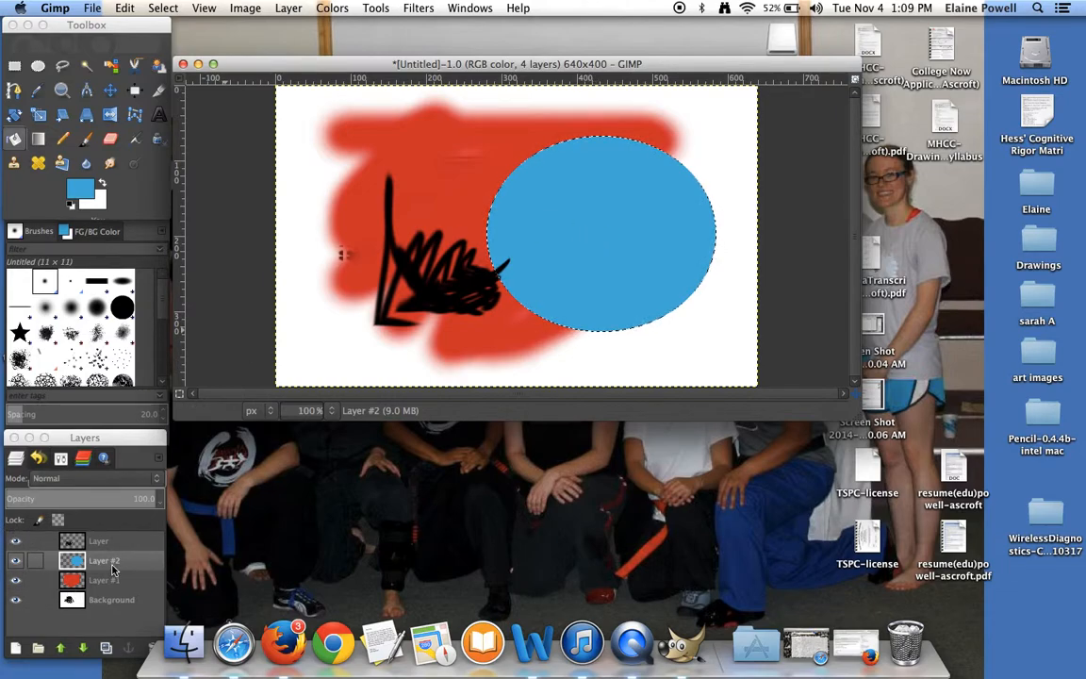
# Step: Raise the blue ellipse's layer to the top of the stack and set its blending mode to Darken only
pyautogui.click(61, 647)
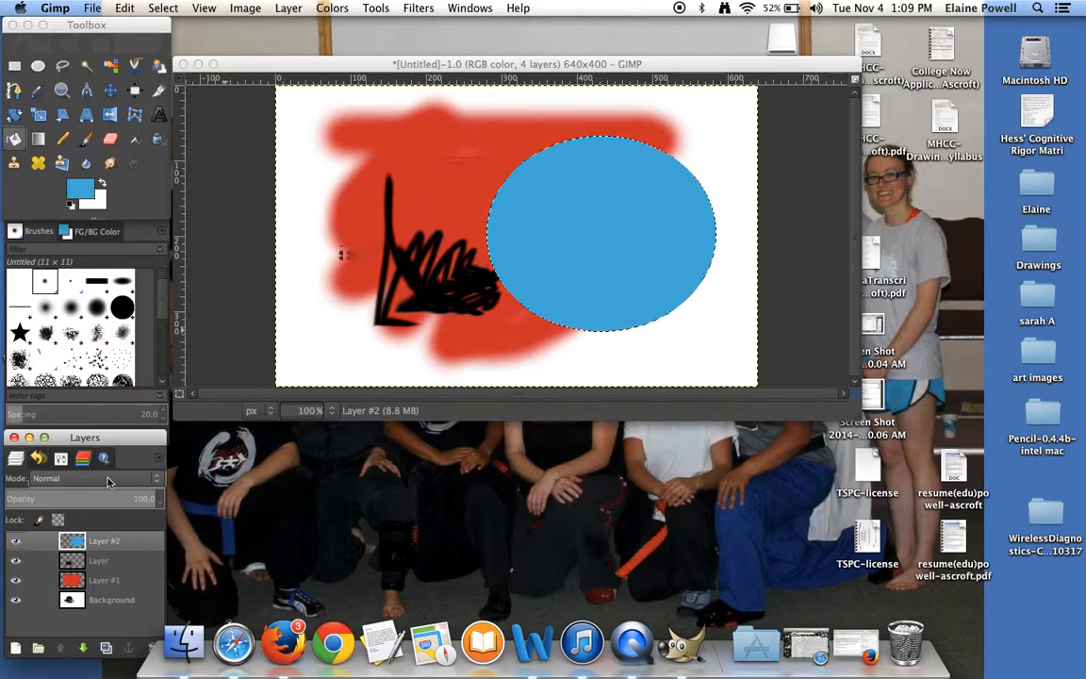
pyautogui.click(158, 479)
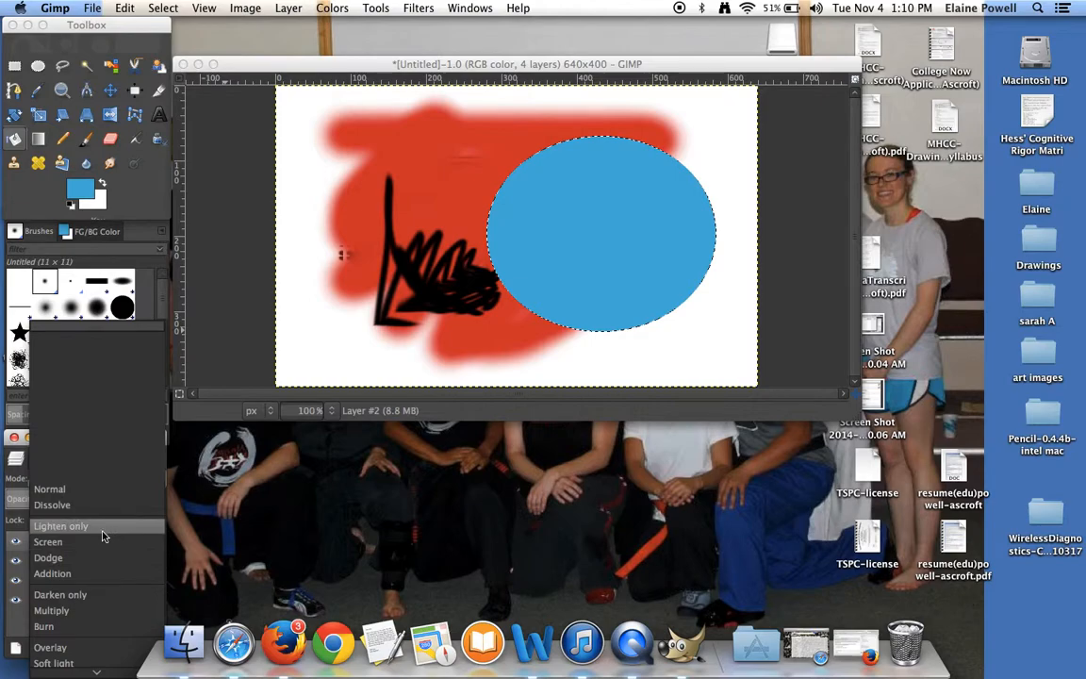
pyautogui.click(62, 594)
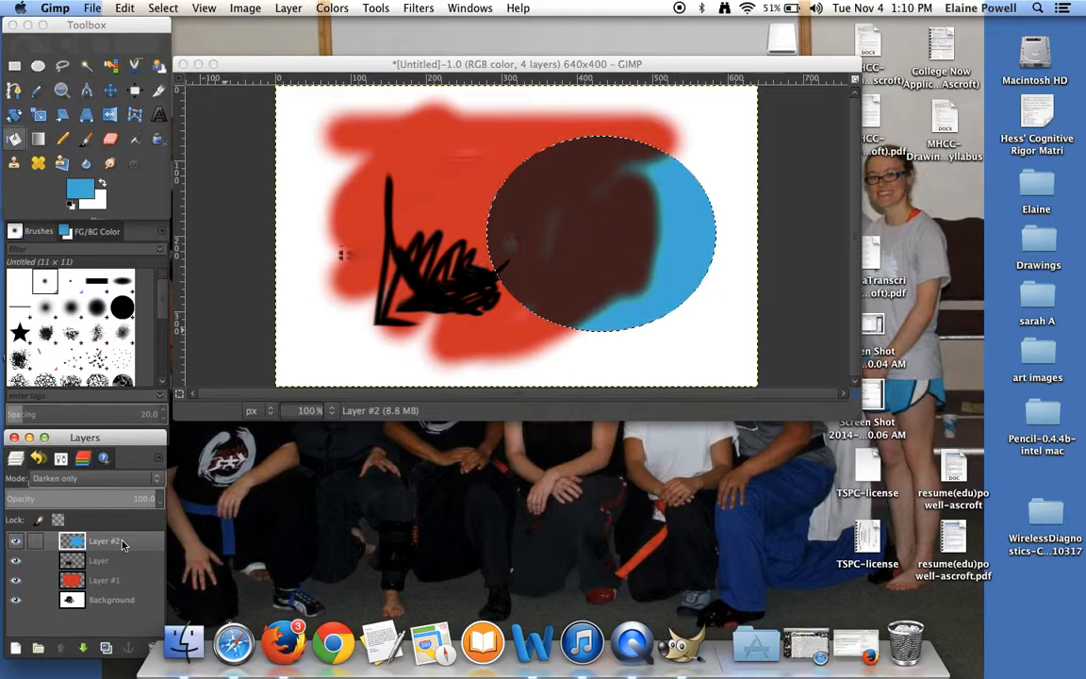
# Step: Try the Dissolve and Multiply blending modes on the Background layer and leave it set to Saturation
pyautogui.click(111, 600)
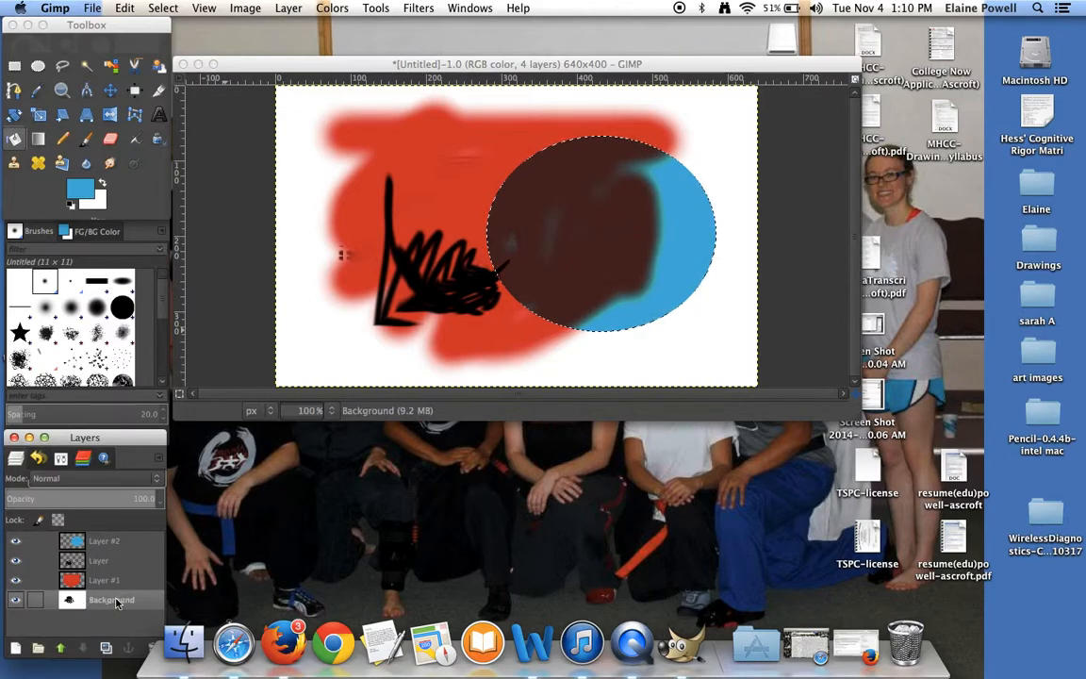
pyautogui.click(99, 482)
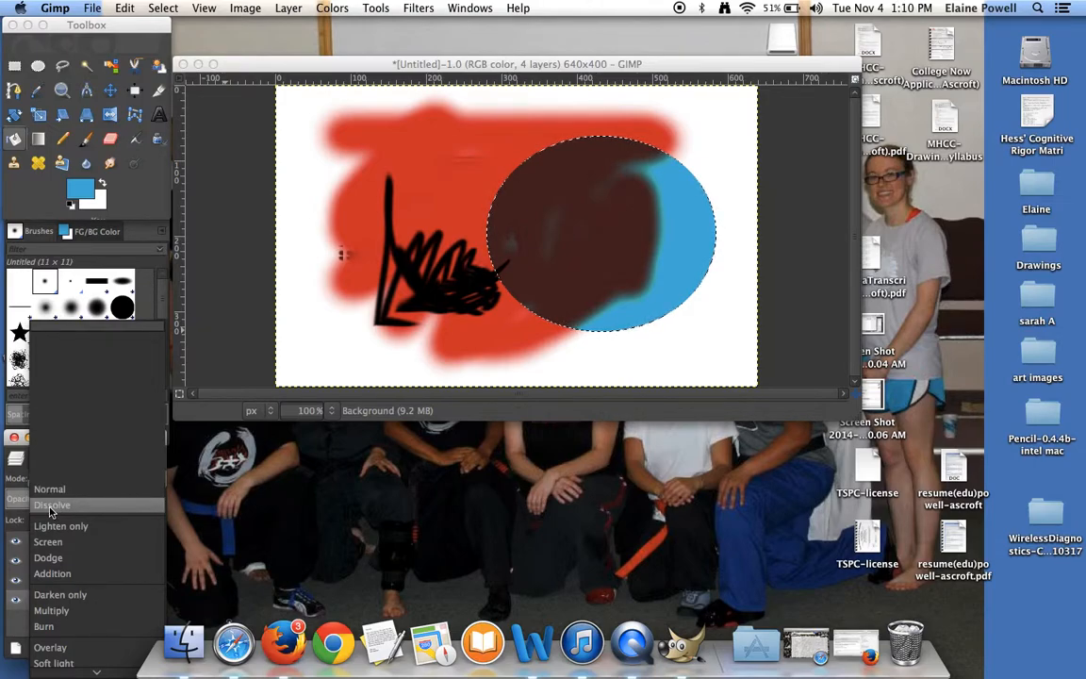
pyautogui.click(50, 509)
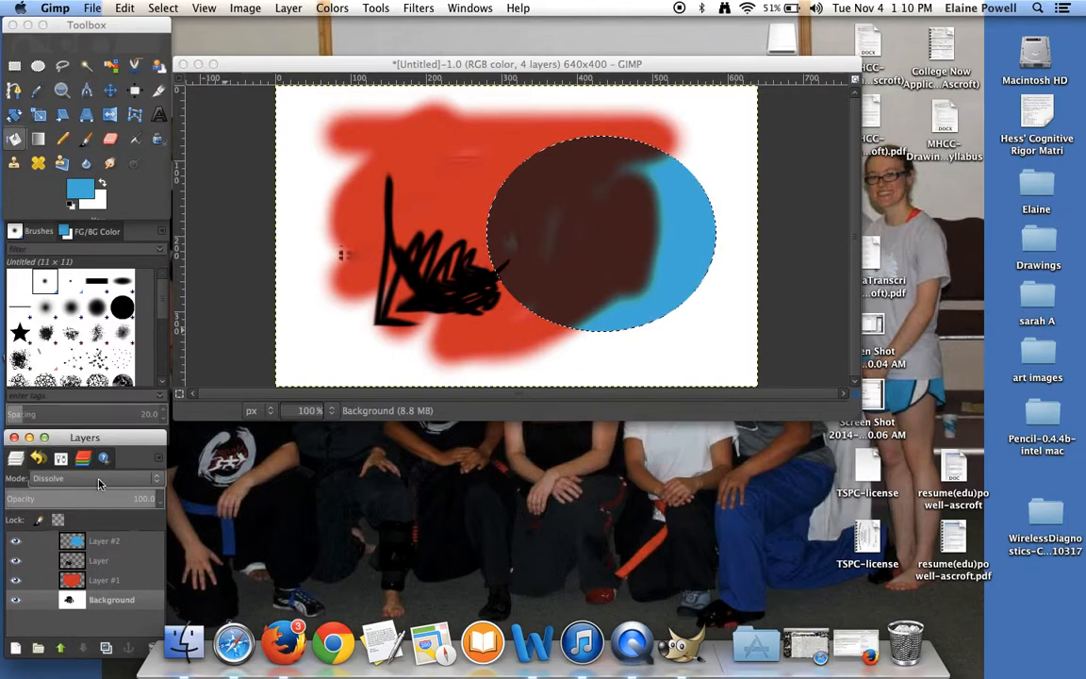
pyautogui.click(99, 483)
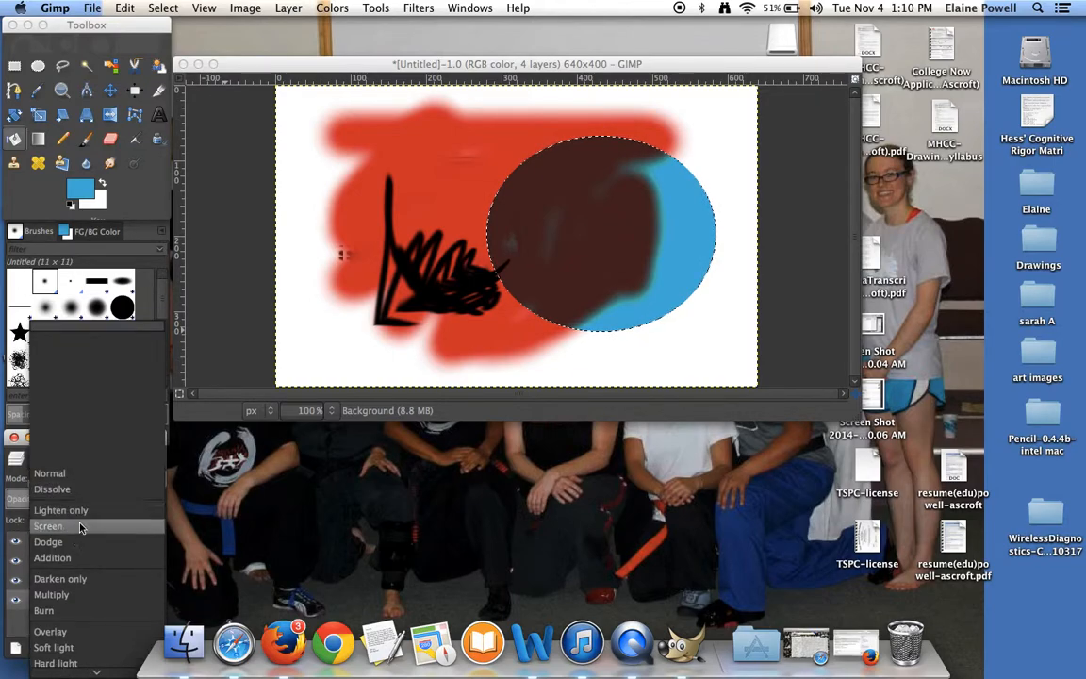
pyautogui.click(64, 595)
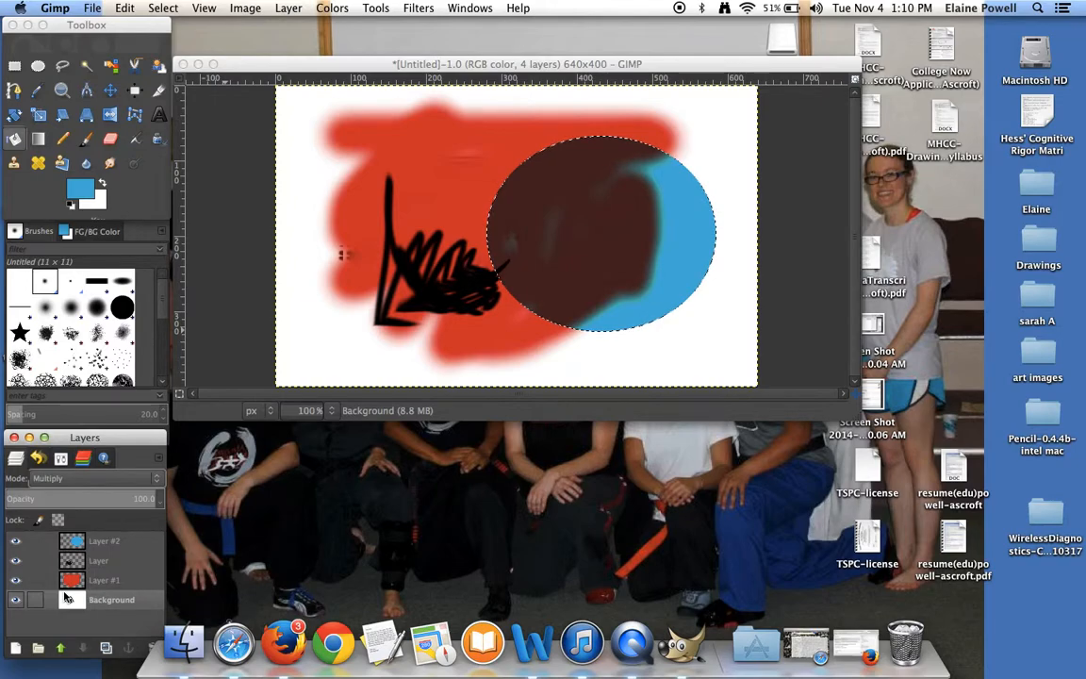
pyautogui.click(133, 486)
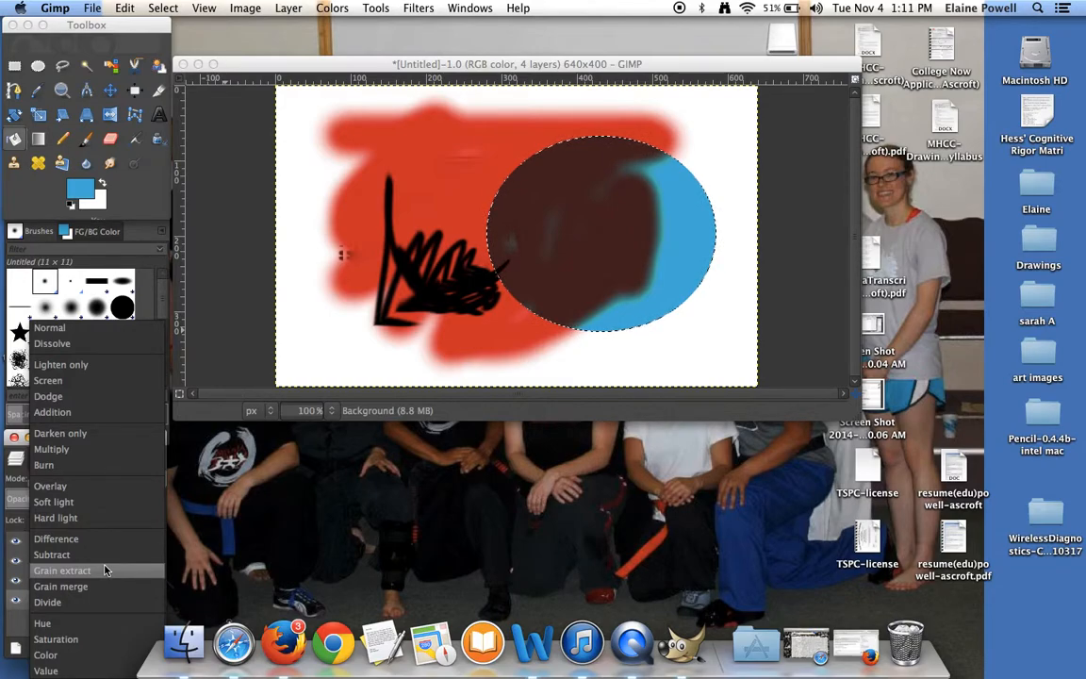
pyautogui.click(68, 645)
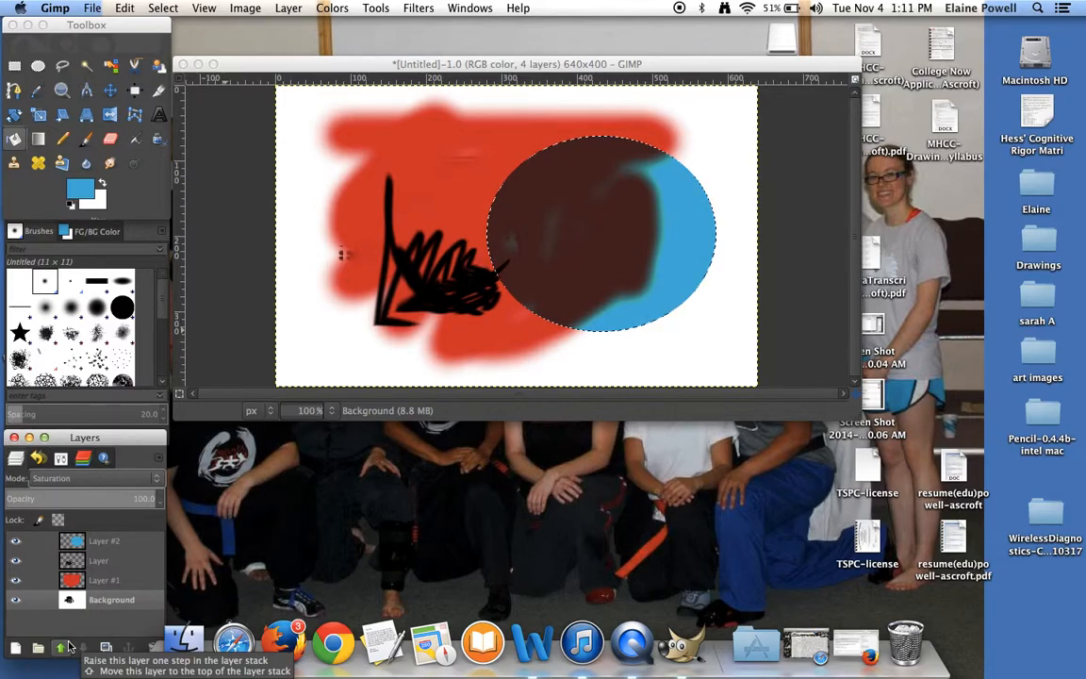
# Step: Set the blending mode of the red scribble's layer to Soft light
pyautogui.click(104, 581)
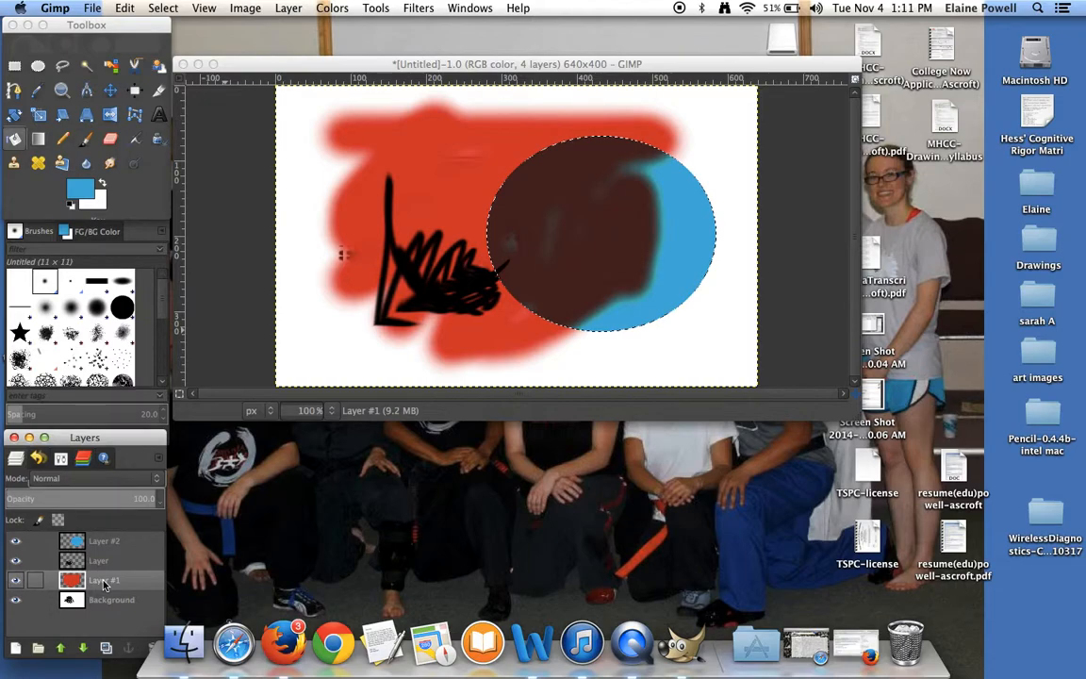
pyautogui.click(156, 479)
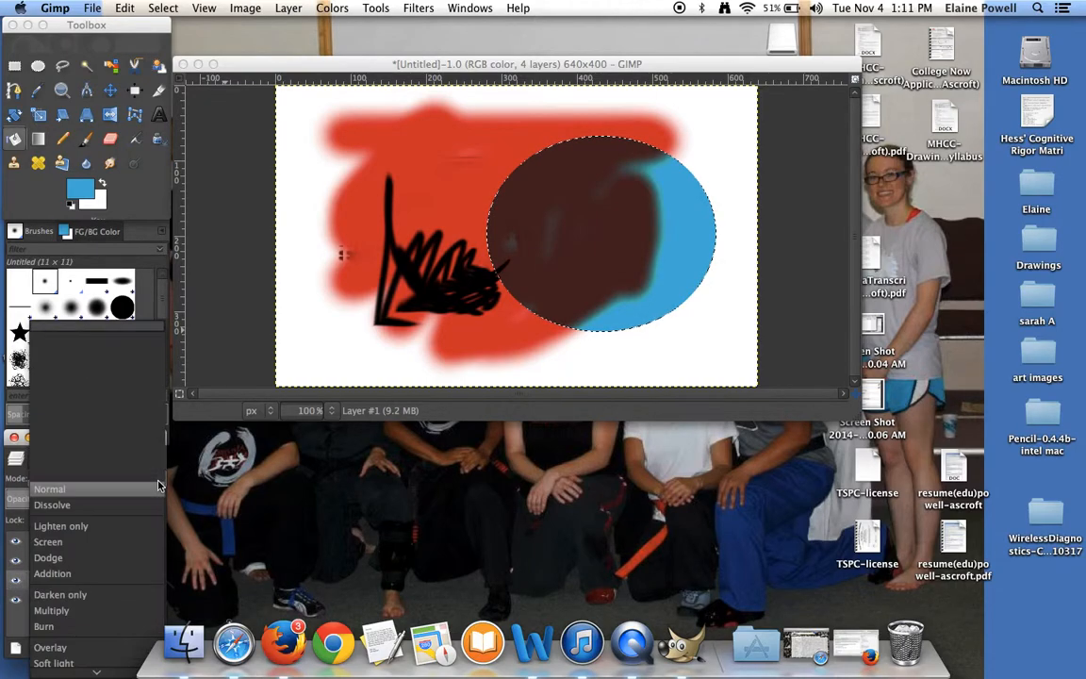
pyautogui.scroll(-3, 107, 547)
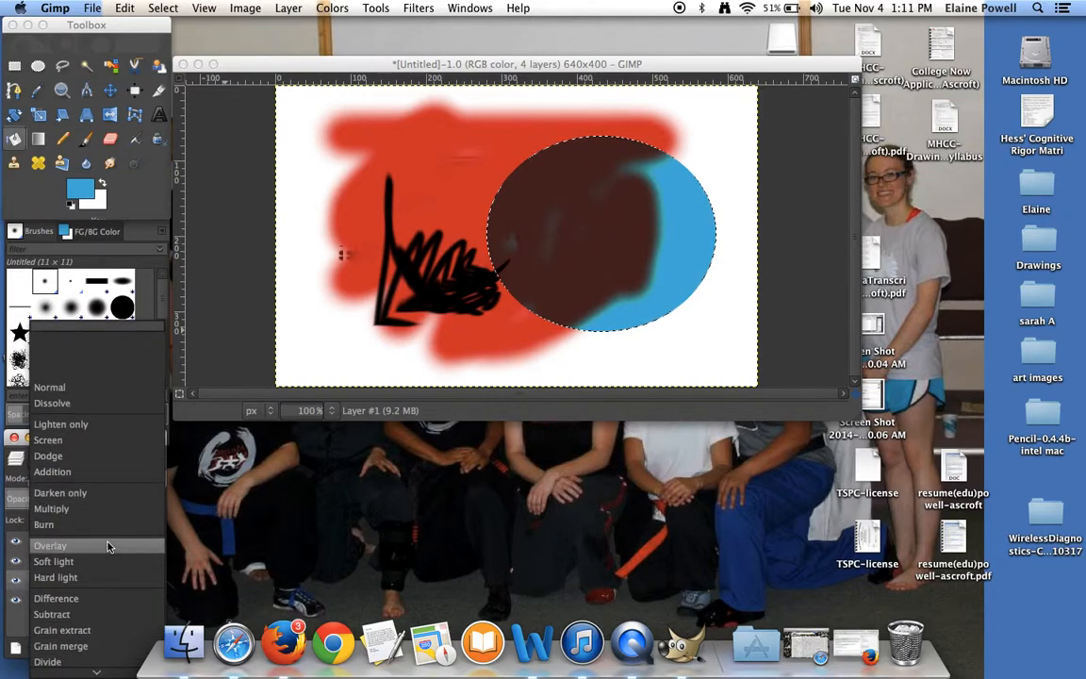
pyautogui.click(106, 561)
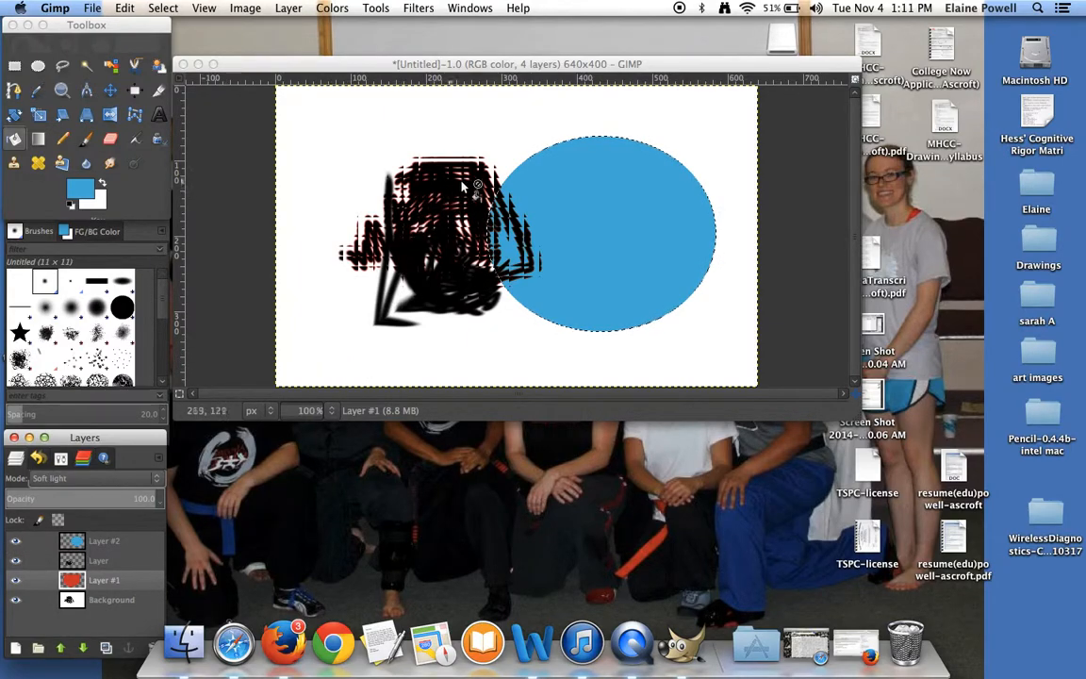
# Step: Try the Difference blending mode on the red scribble's layer, and set it back to Normal
pyautogui.click(155, 478)
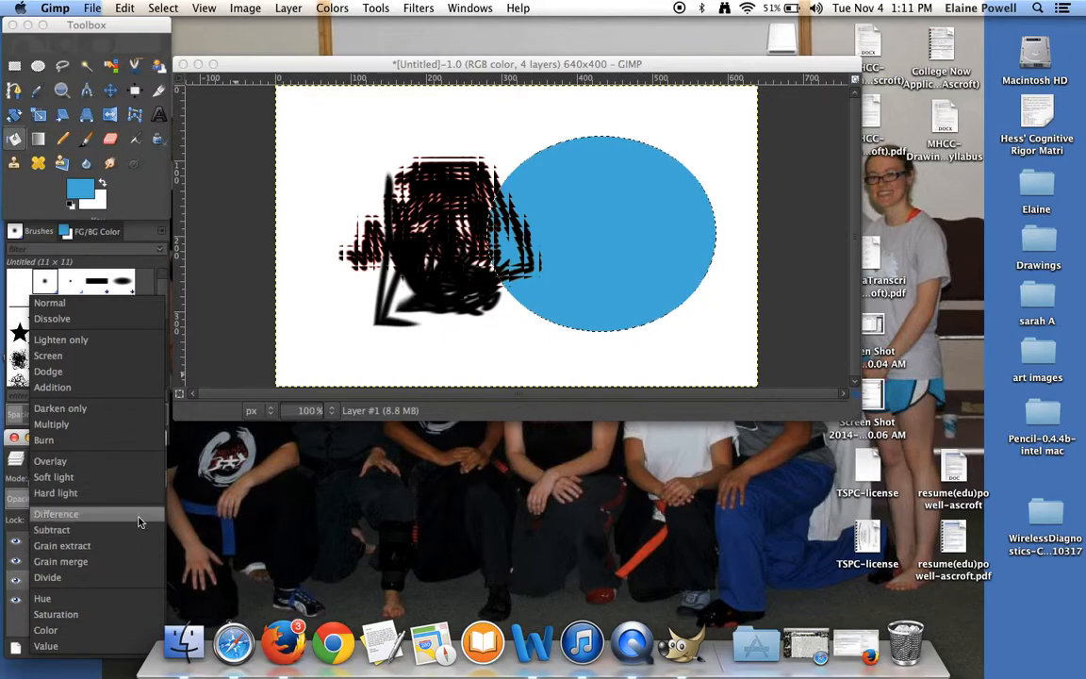
pyautogui.click(140, 517)
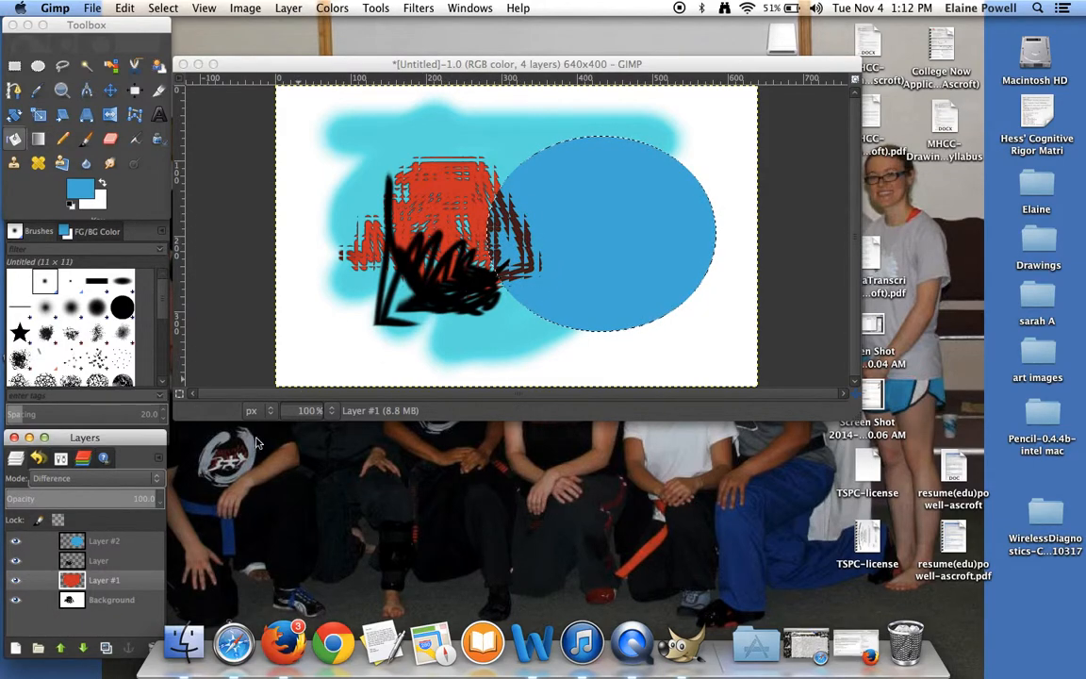
pyautogui.click(157, 485)
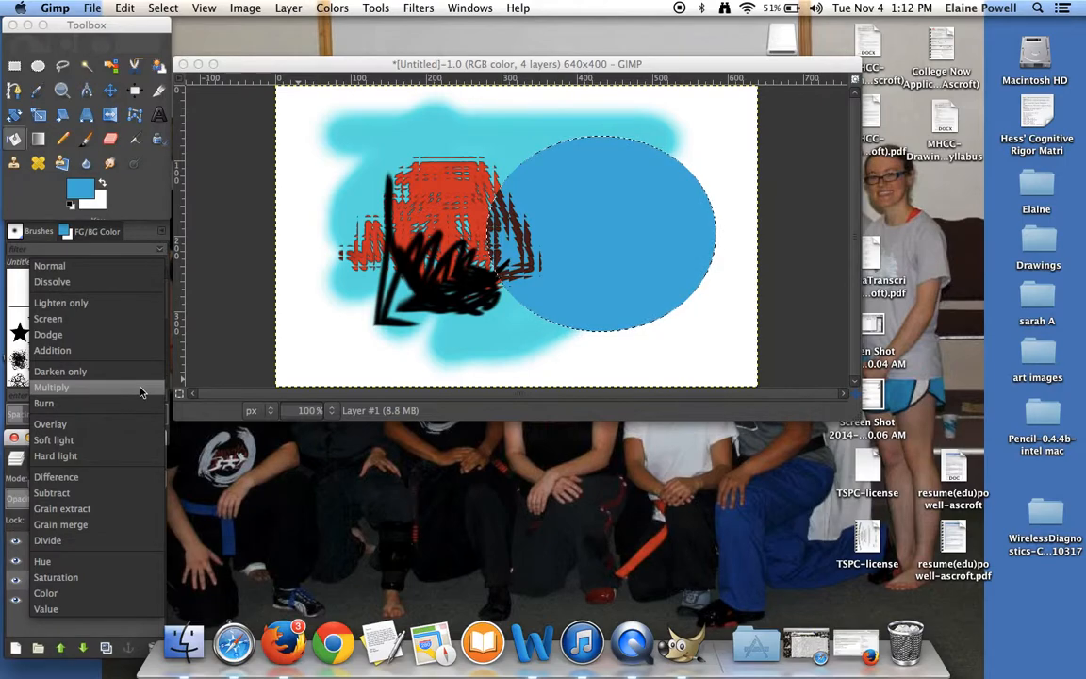
pyautogui.click(83, 268)
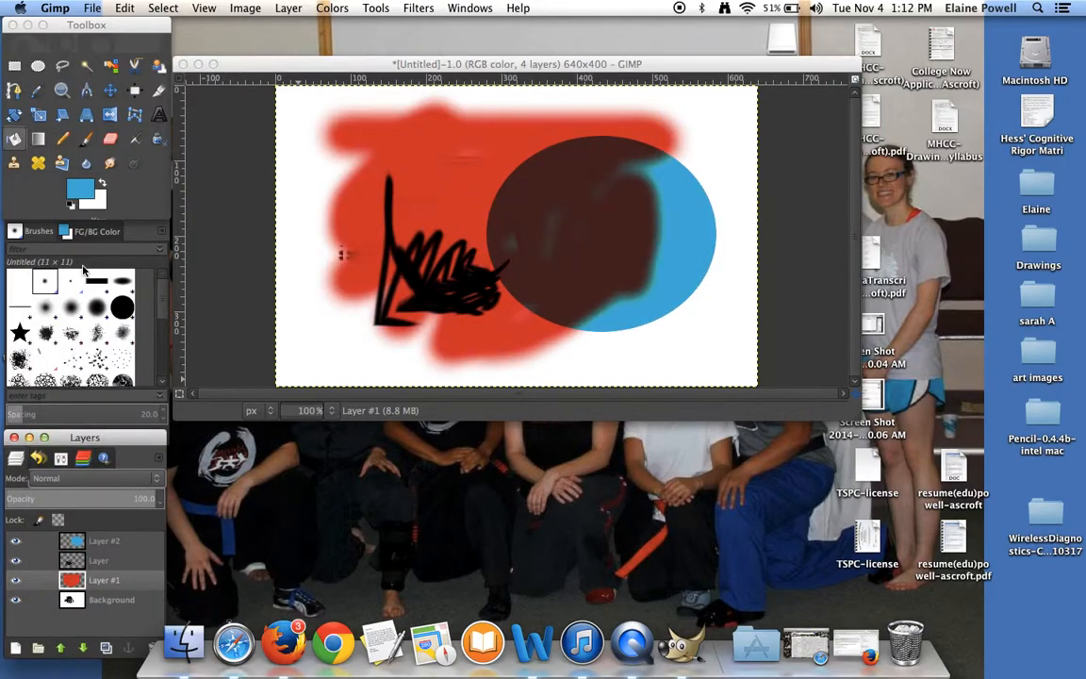
# Step: Set the blending mode of the blue ellipse's layer to Normal
pyautogui.click(123, 542)
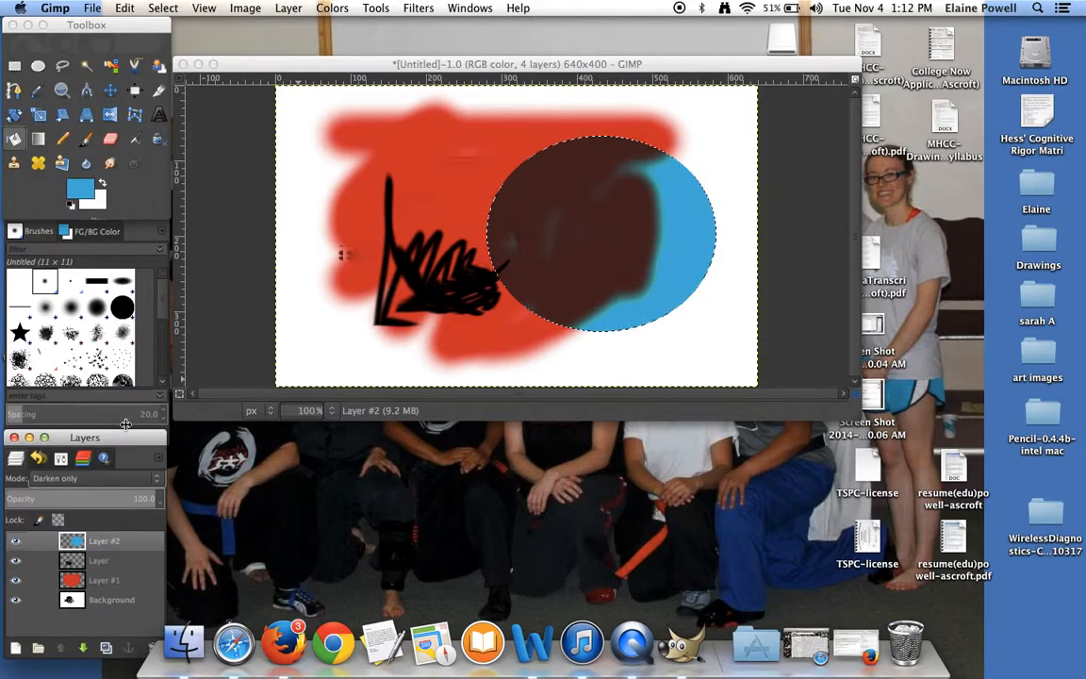
pyautogui.click(94, 477)
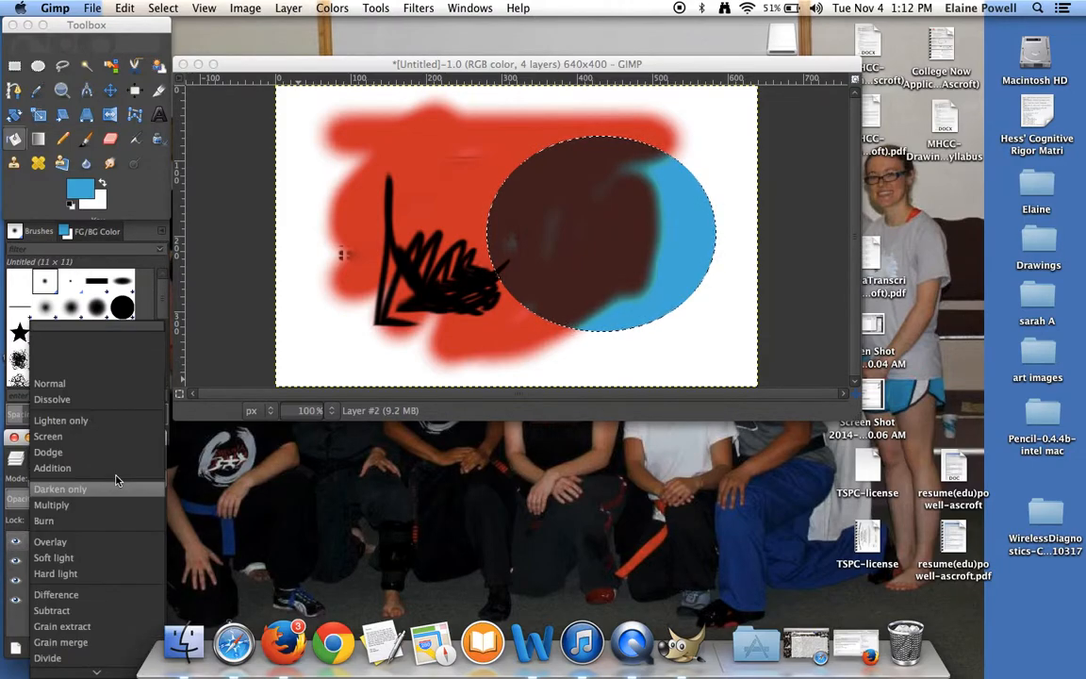
pyautogui.click(118, 384)
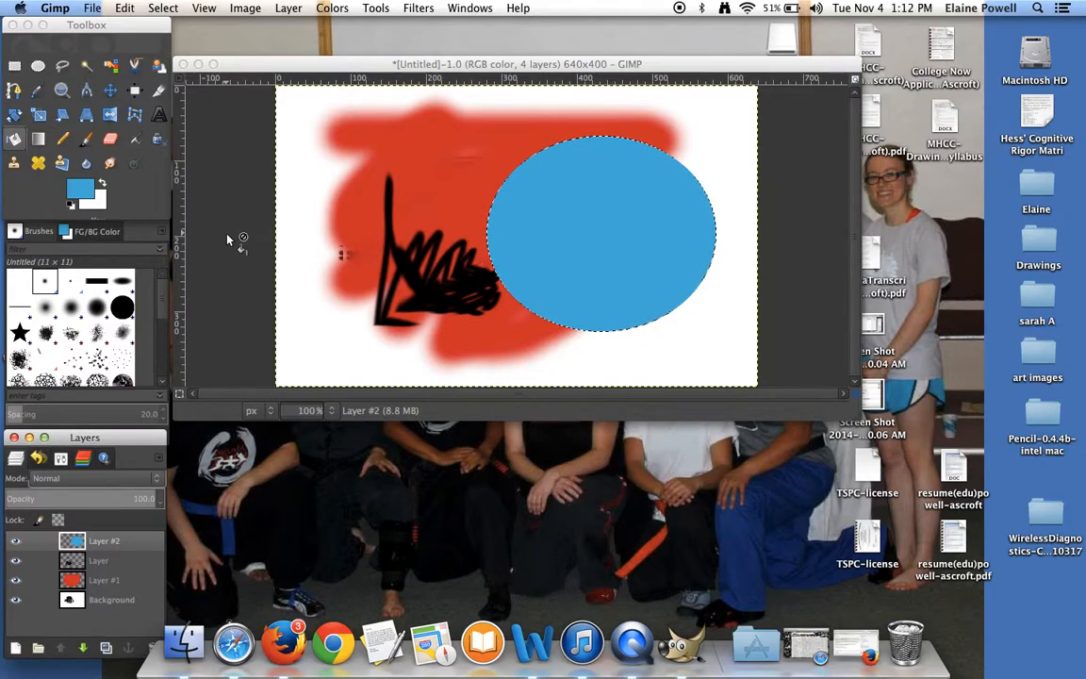
pyautogui.click(426, 9)
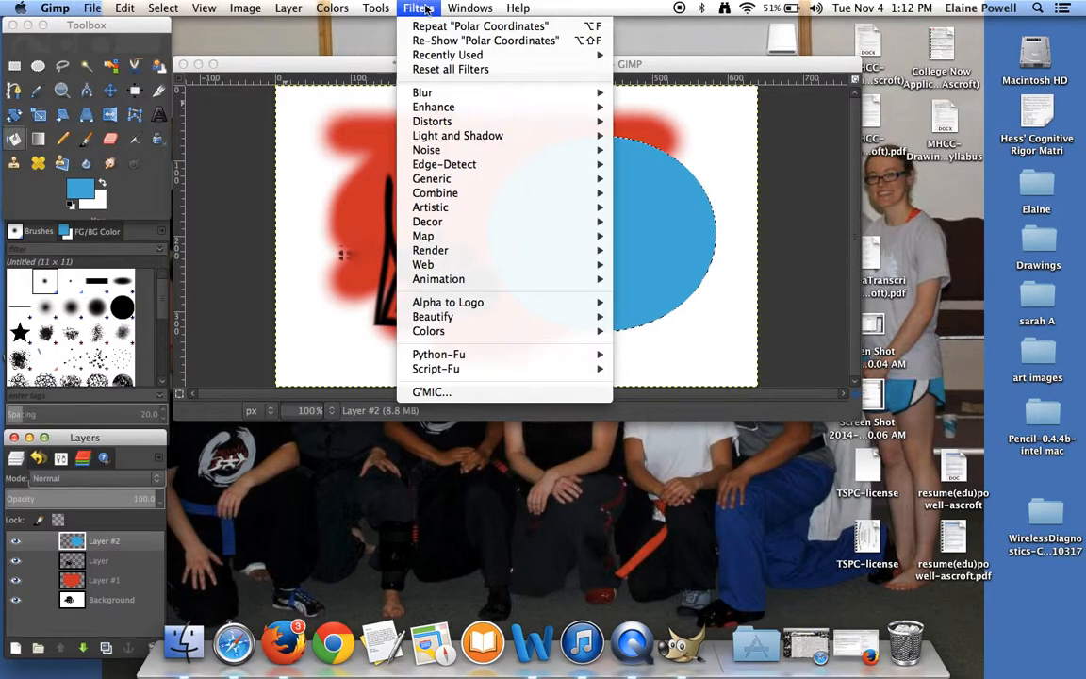
pyautogui.moveTo(448, 237)
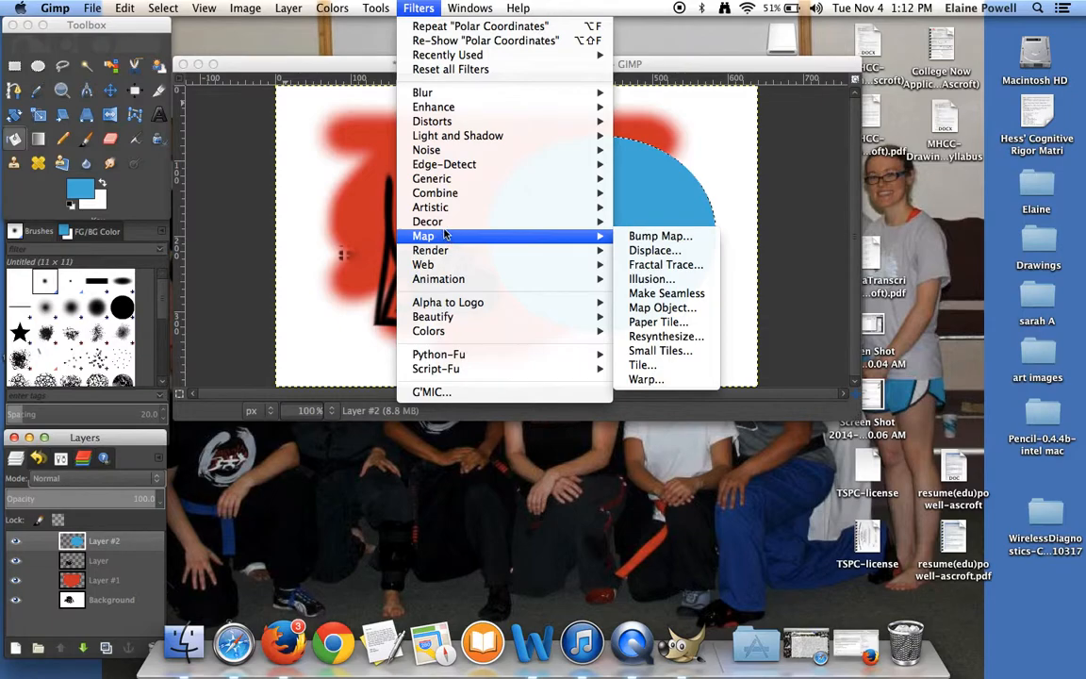
pyautogui.click(212, 200)
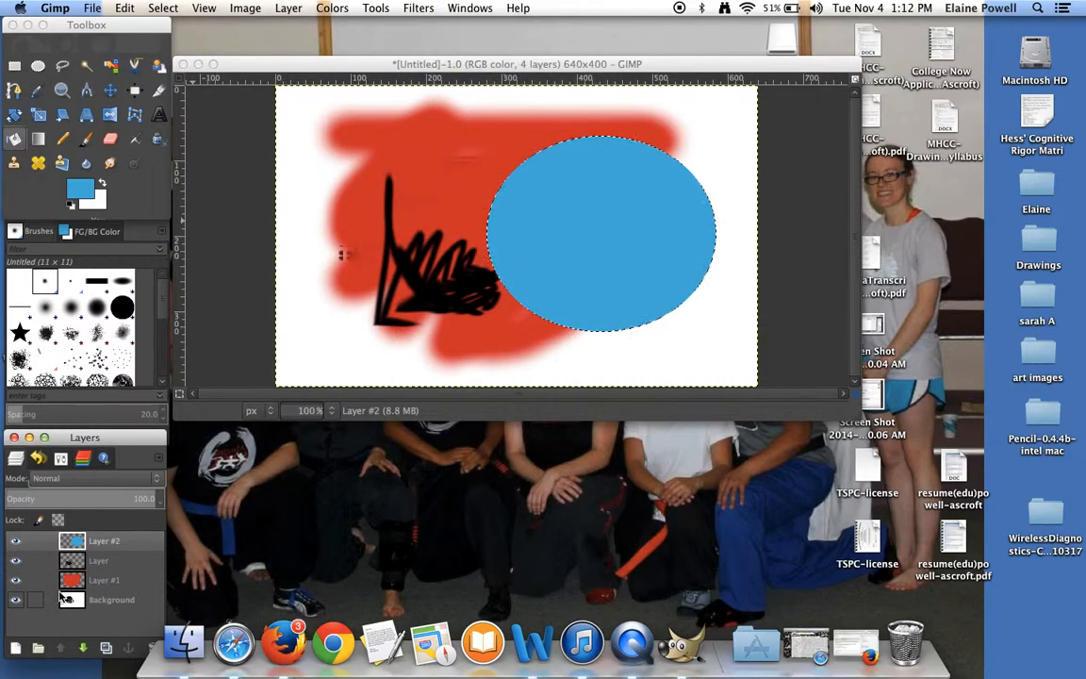
# Step: Make the red scribble's layer, Layer #1, the active layer
pyautogui.click(121, 562)
pyautogui.click(104, 541)
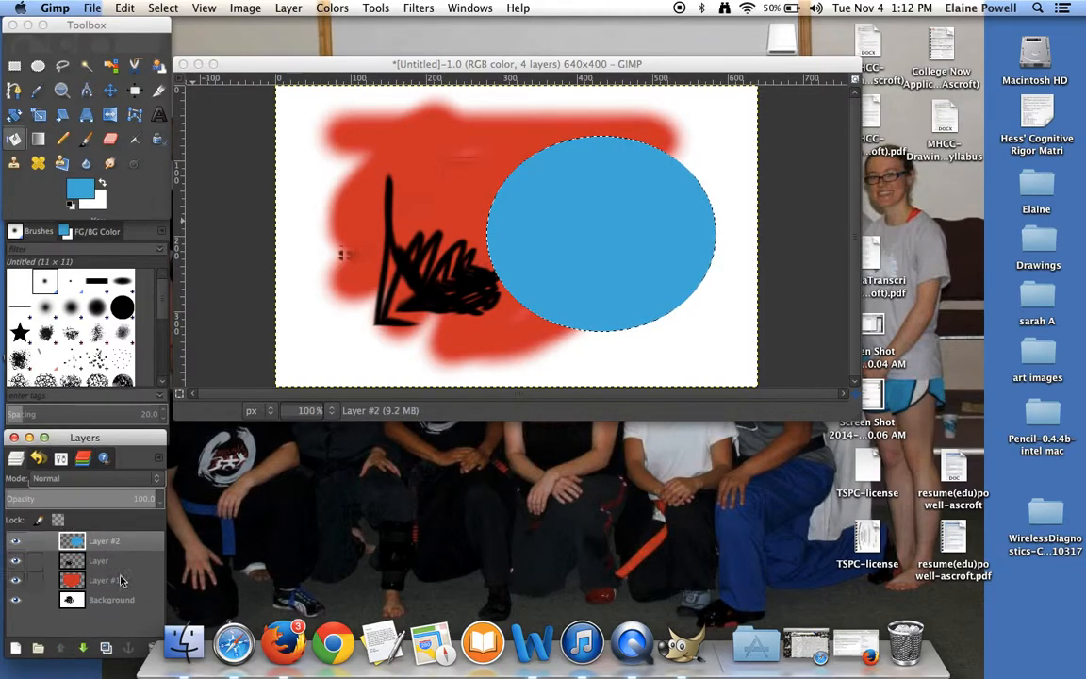
pyautogui.click(108, 579)
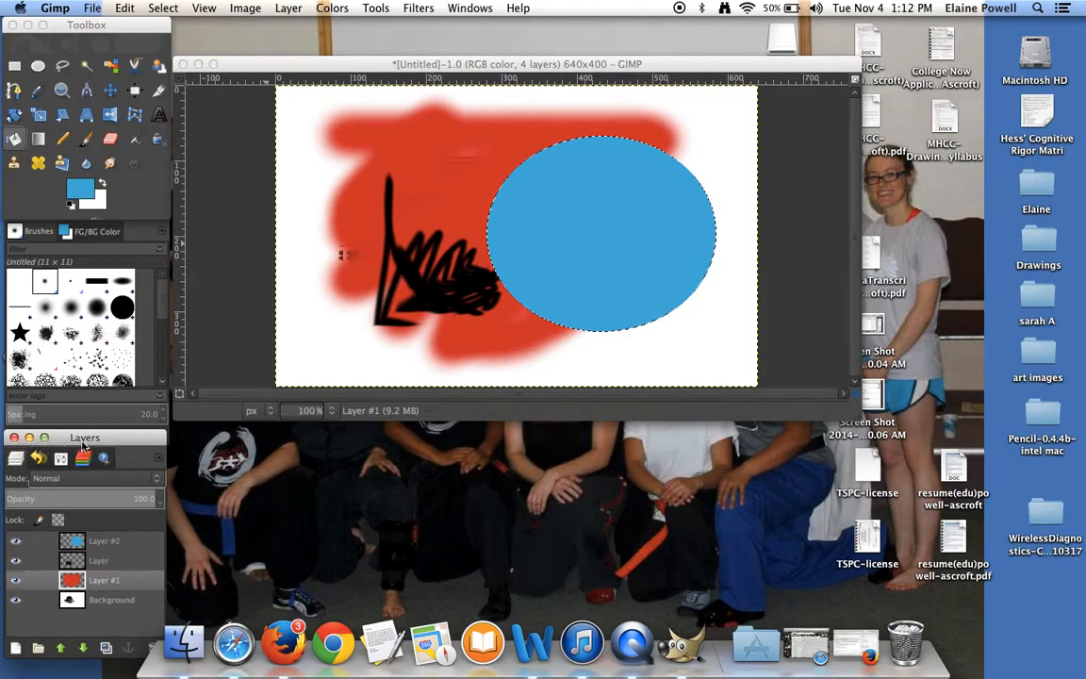